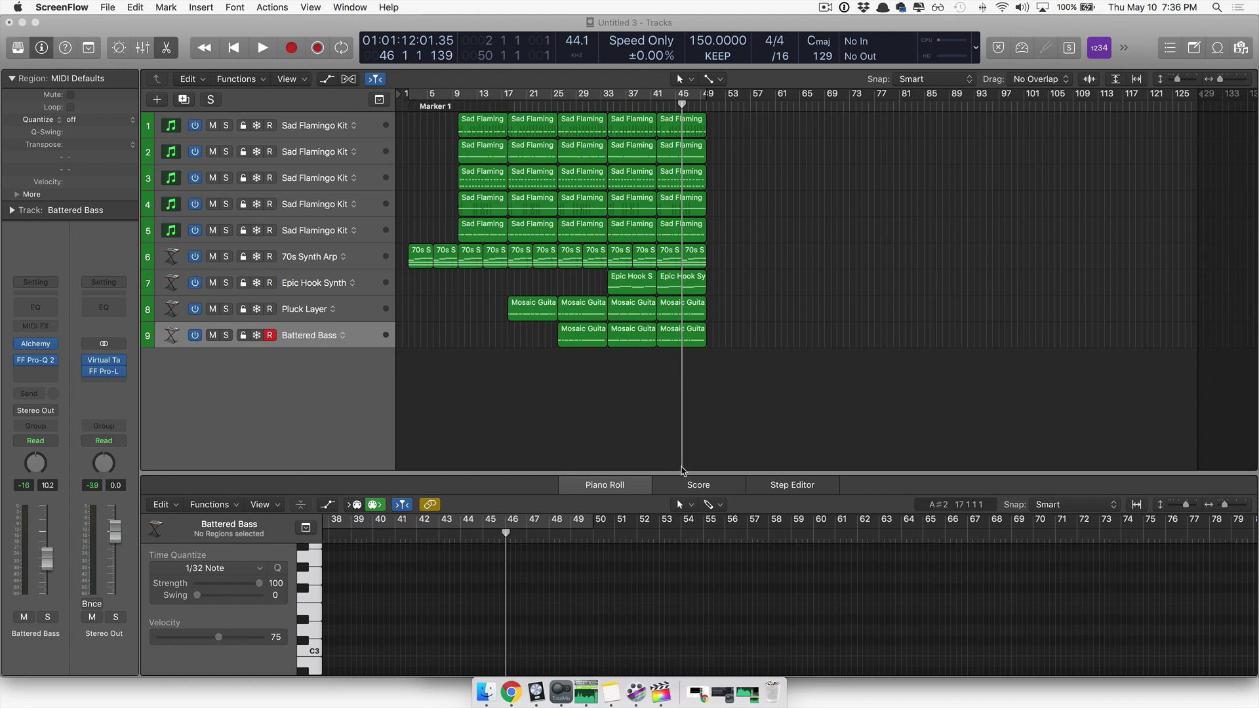
Step: Activate the Logic Pro X window and return the playhead to bar 1
{"action": "left_click", "coordinate": [564, 392]}
{"action": "key", "text": "Return"}
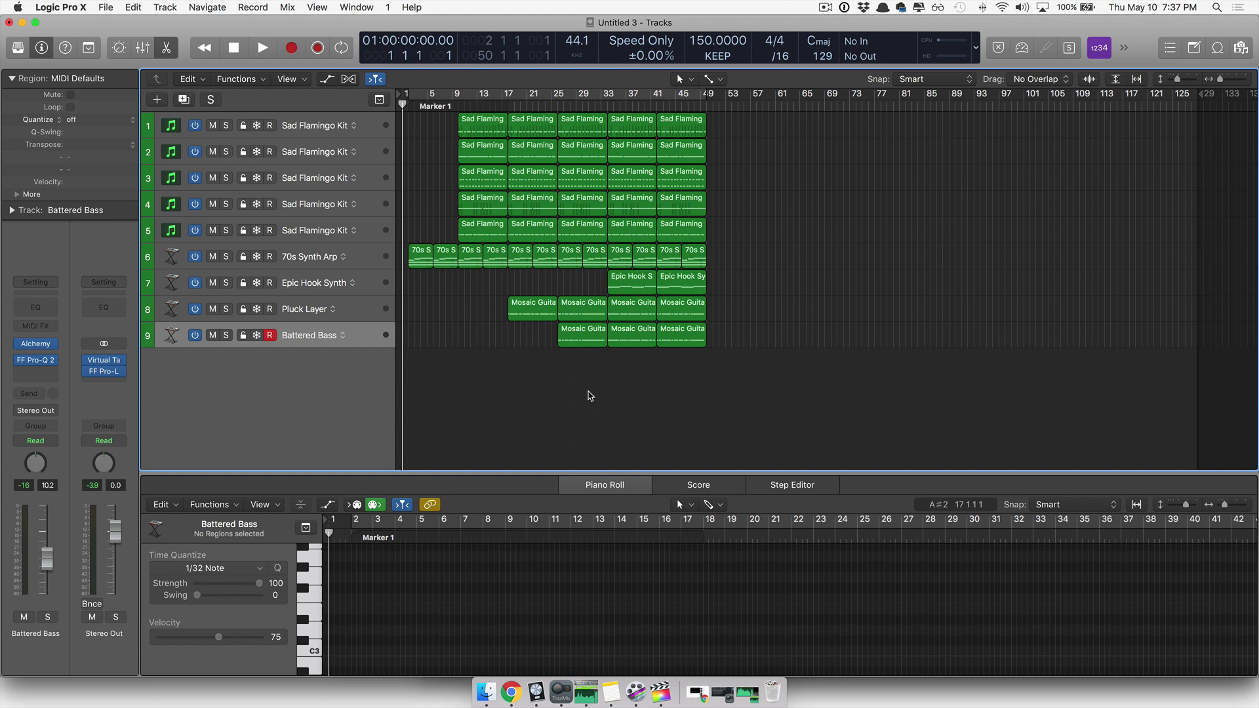
Step: Play the nine-track arrangement from bar 1
{"action": "key", "text": "space"}
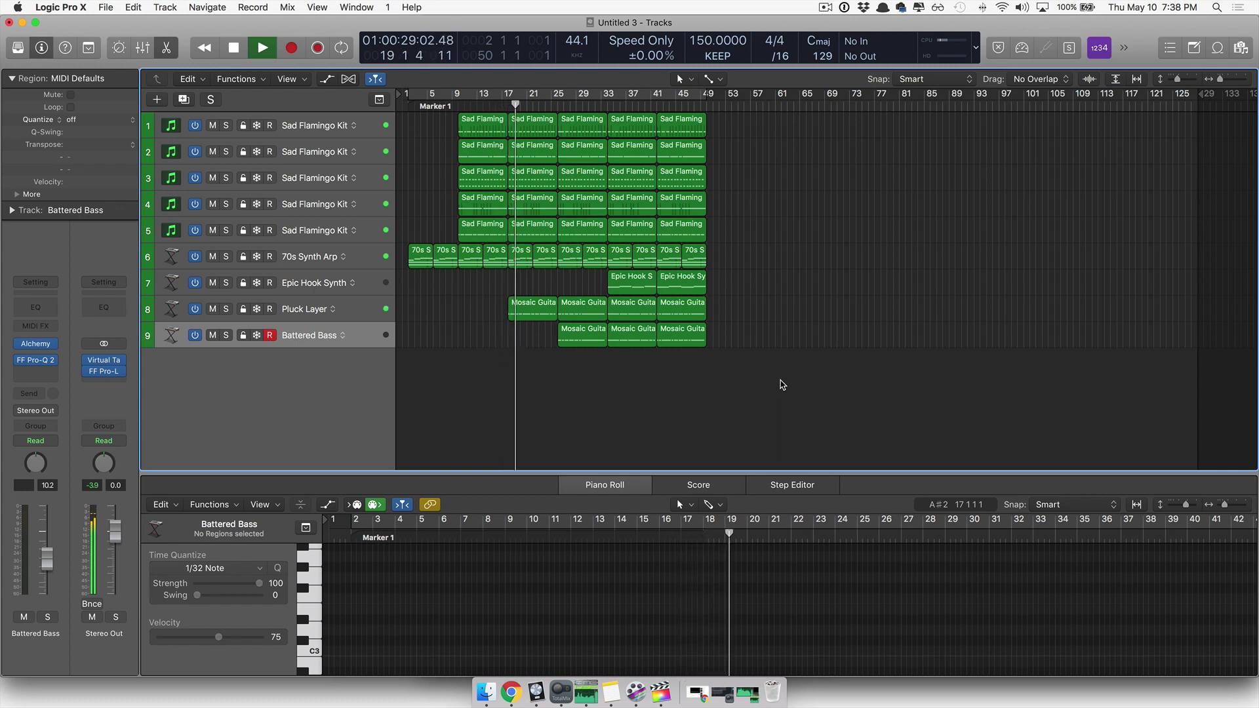
Step: Check the channel strips in the Mixer during playback, then hide it so the tracks fill the window
{"action": "key", "text": "x"}
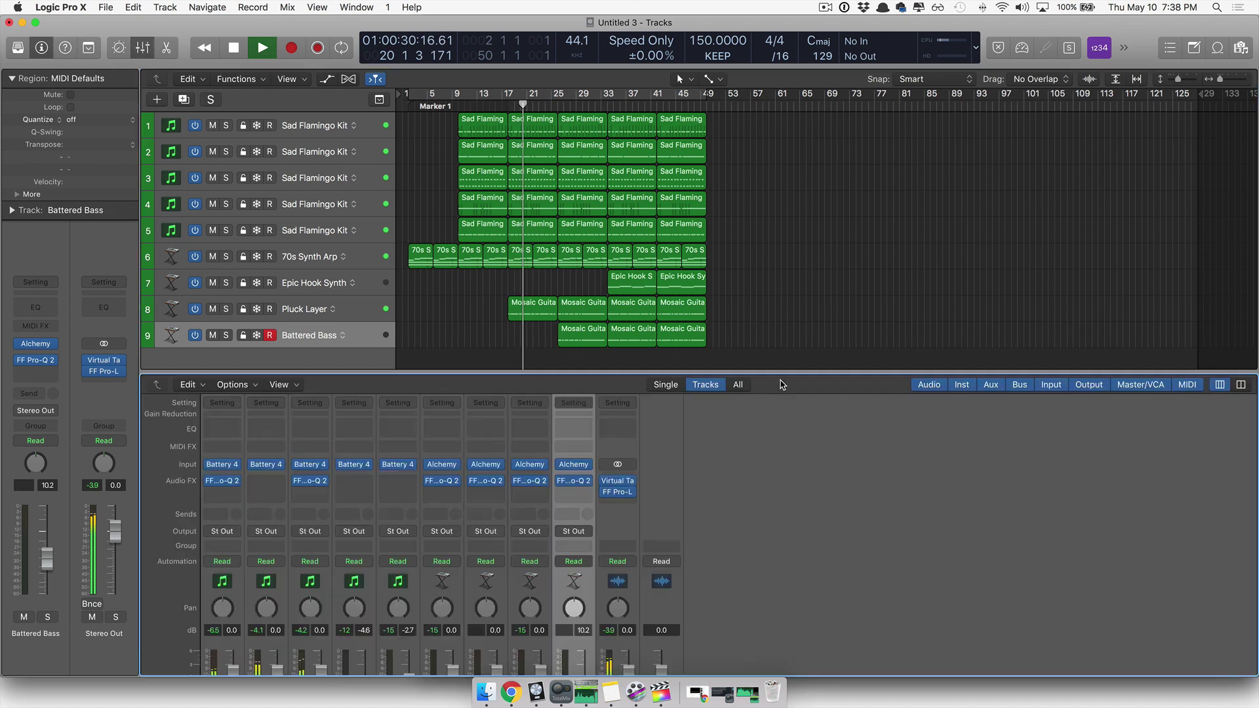
{"action": "scroll", "coordinate": [818, 589], "scroll_direction": "down", "scroll_amount": 5}
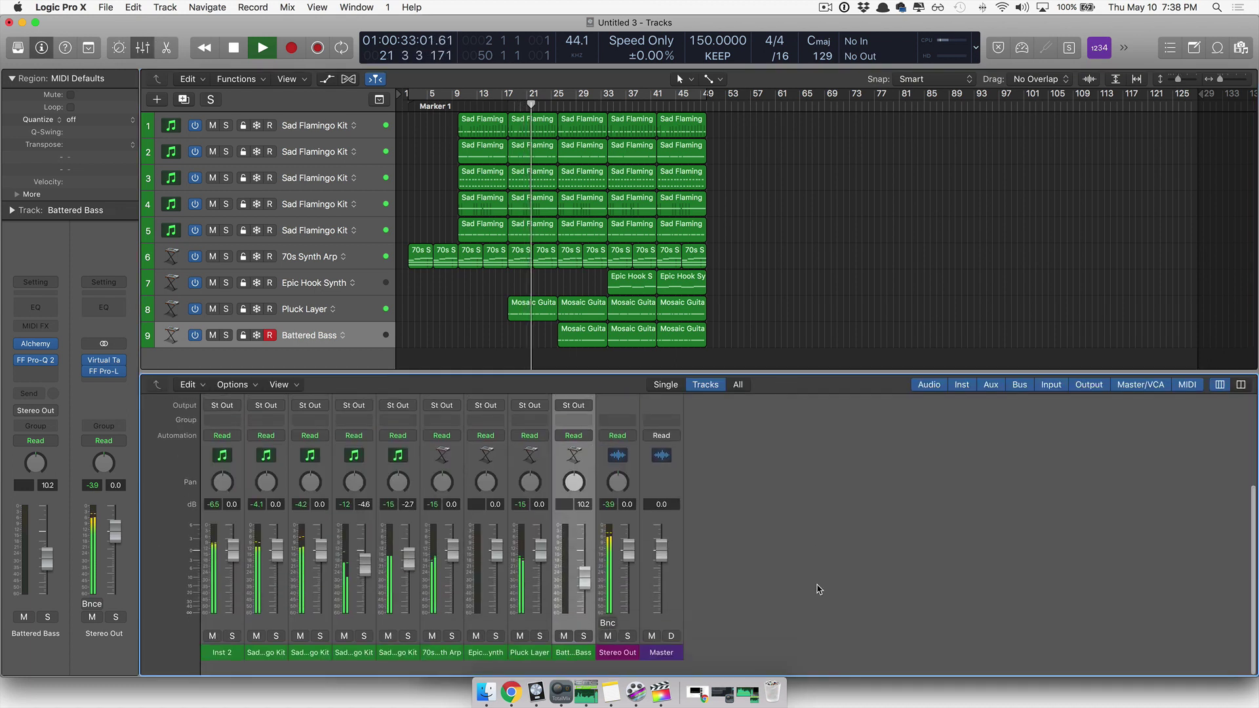
{"action": "scroll", "coordinate": [819, 589], "scroll_direction": "up", "scroll_amount": 5}
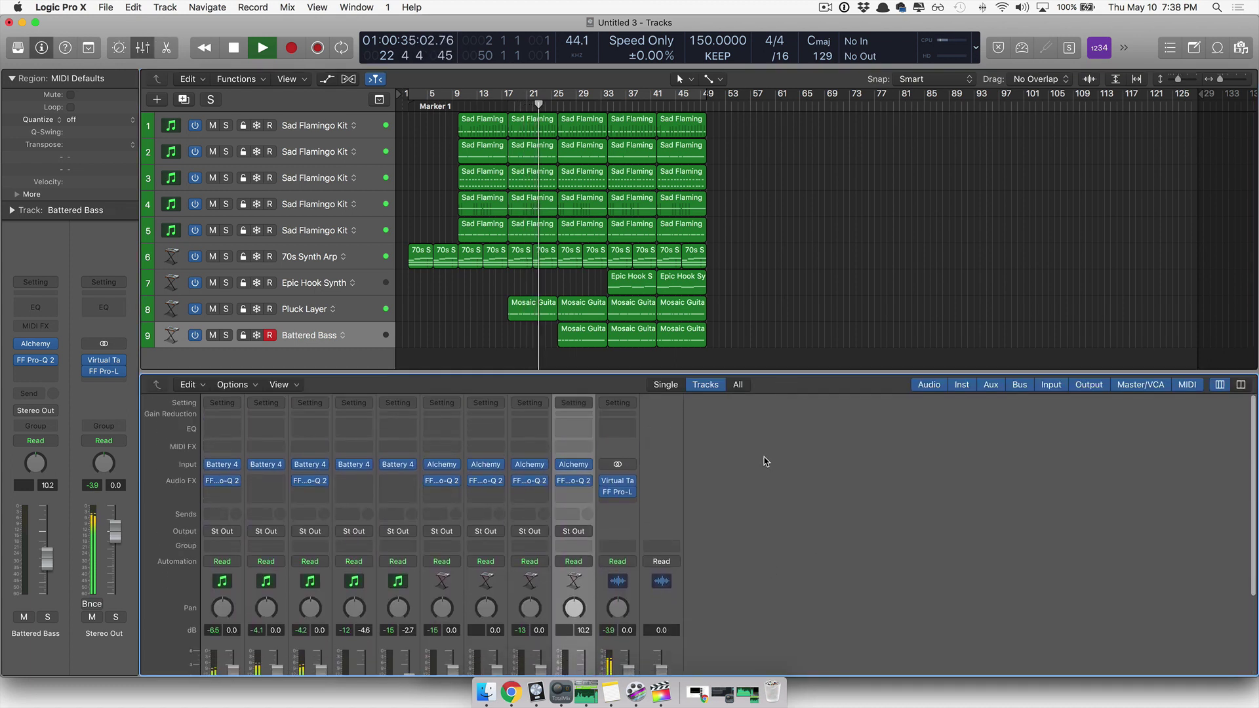
{"action": "key", "text": "x"}
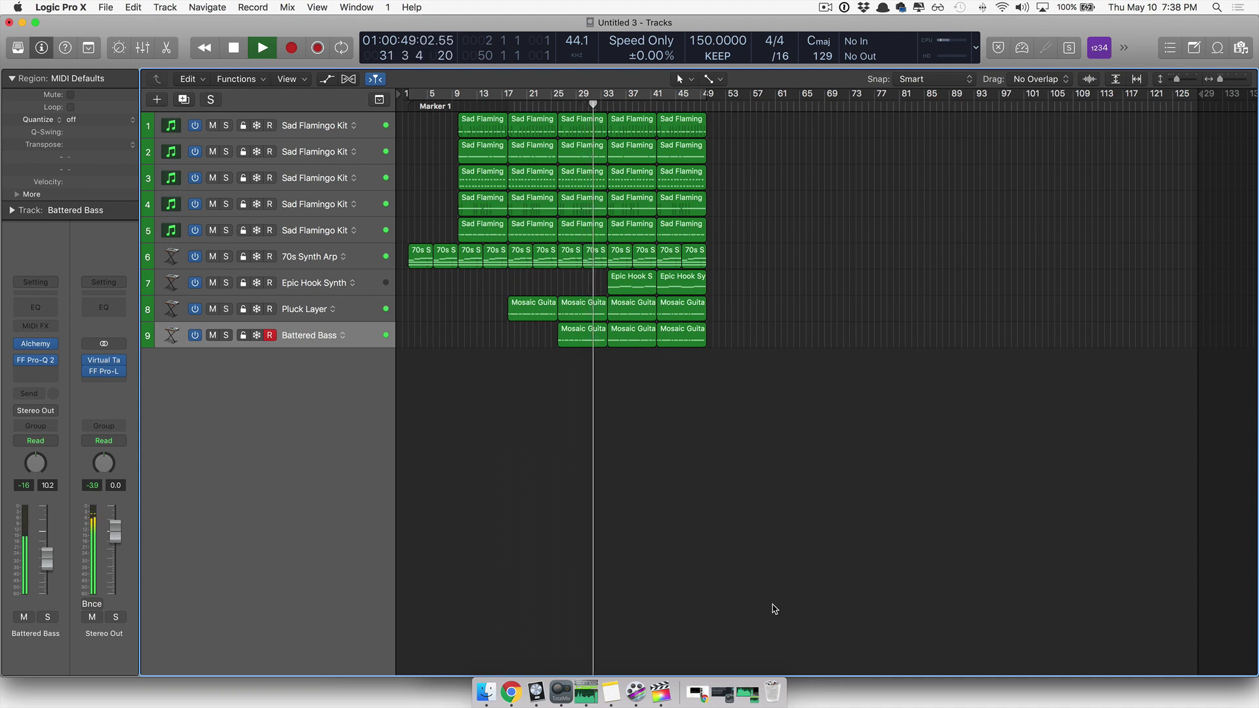
{"action": "right_click", "coordinate": [512, 692]}
Step: Quit Google Chrome and Notes from the Dock, then stop playback after bar 50
{"action": "left_click", "coordinate": [525, 654]}
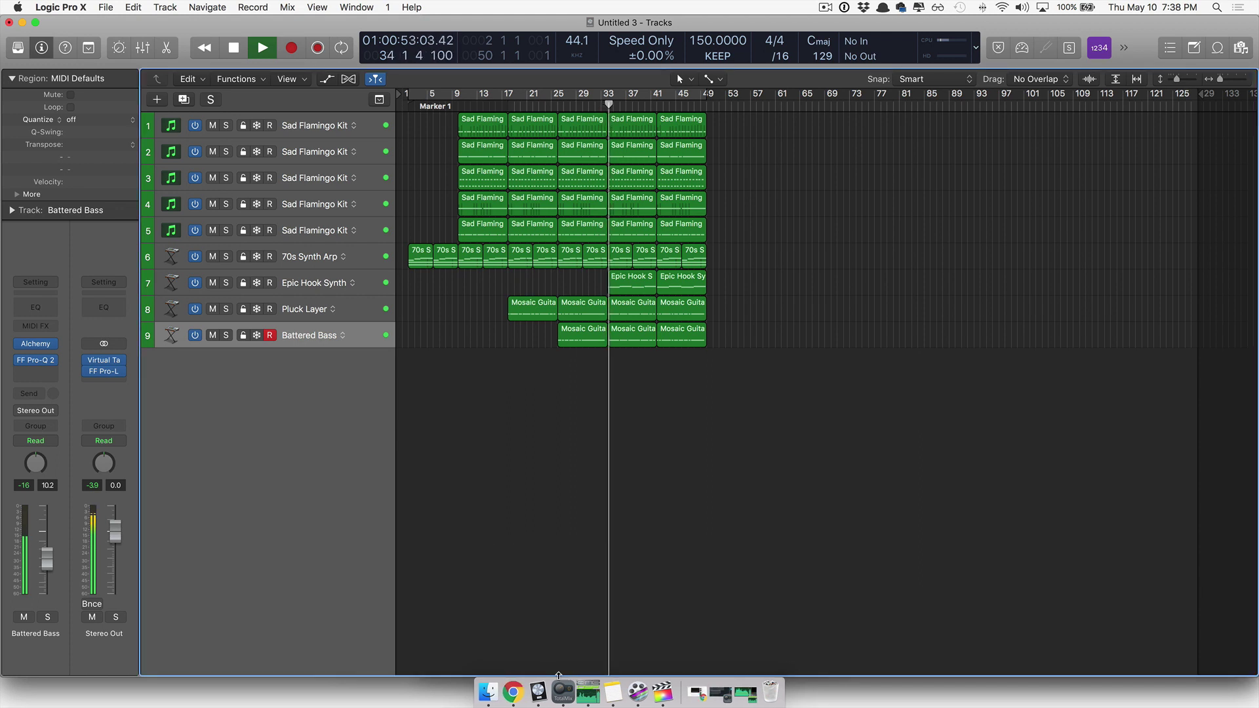
{"action": "right_click", "coordinate": [623, 692]}
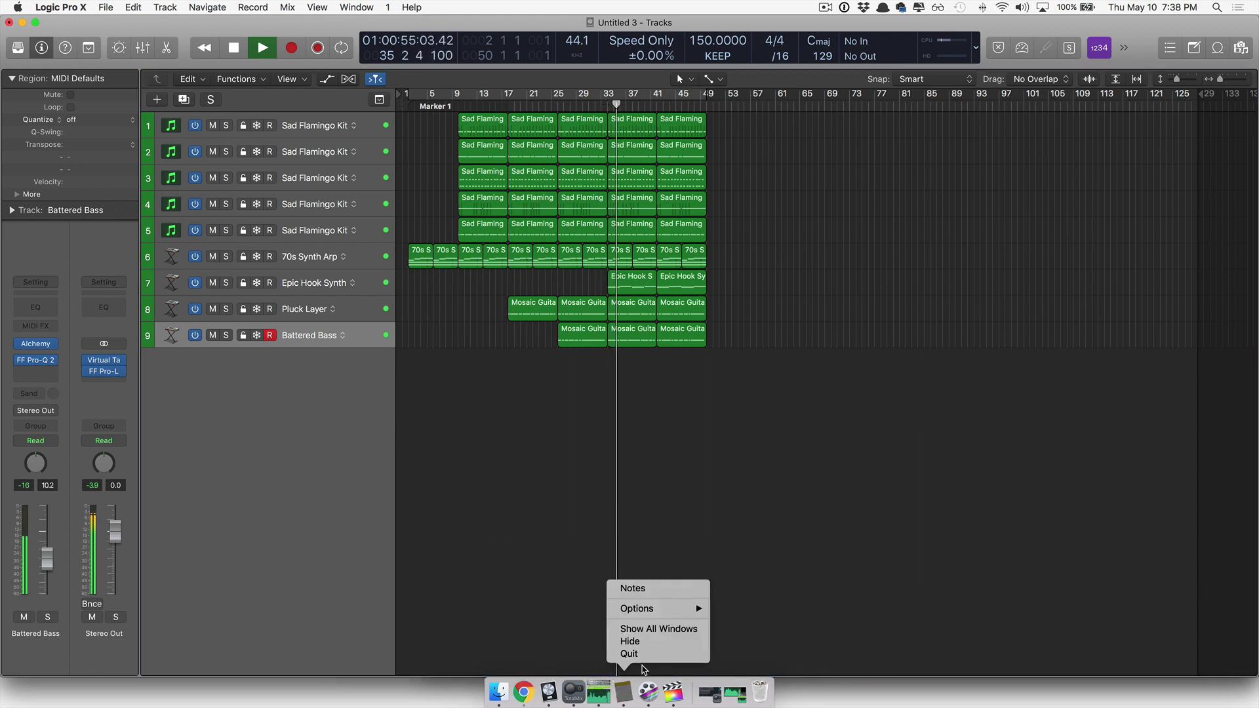
{"action": "left_click", "coordinate": [646, 661]}
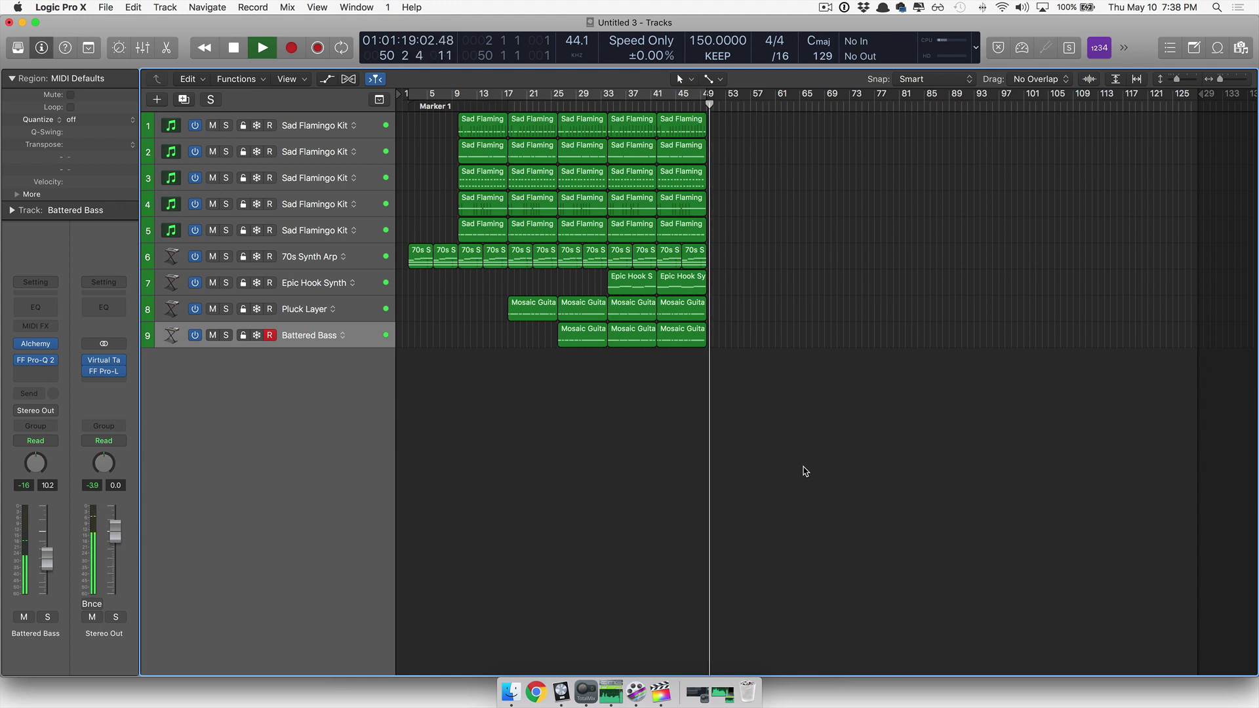
{"action": "key", "text": "space"}
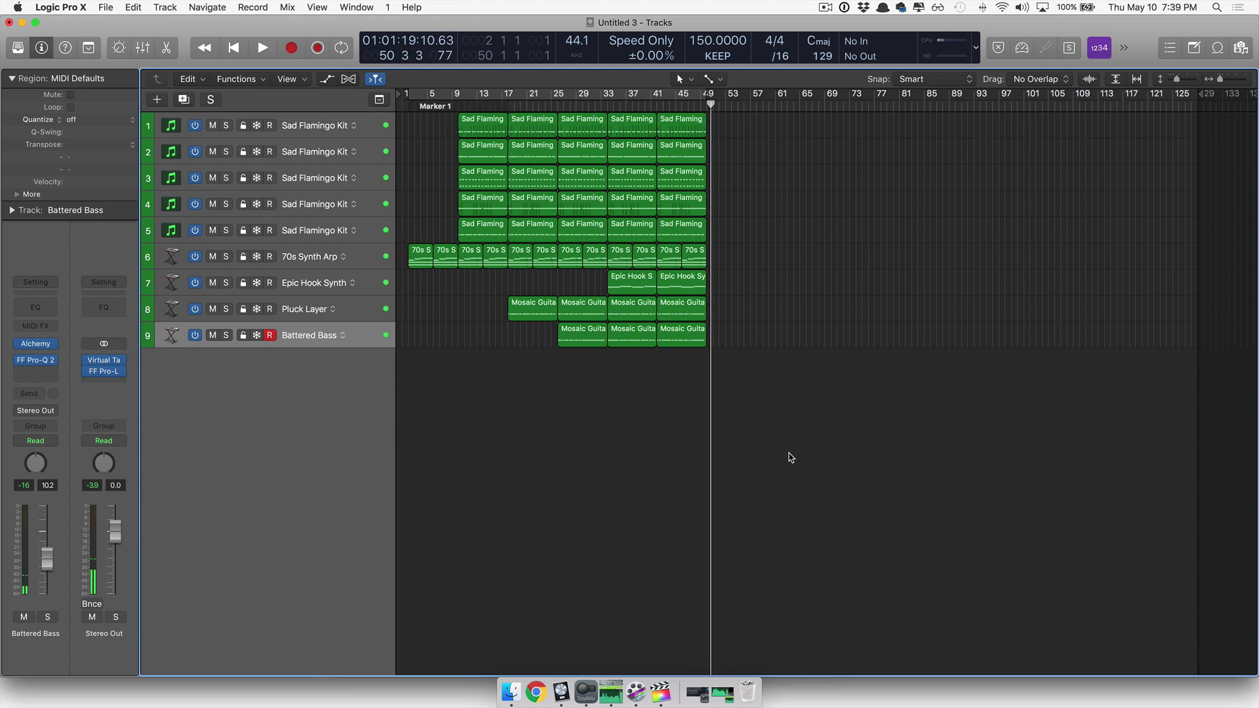
Step: Zoom in, select the final Epic Hook Synth region, and cycle-play bars 49–50
{"action": "key", "text": "super+Right"}
{"action": "key", "text": "super+Right"}
{"action": "key", "text": "super+Right"}
{"action": "key", "text": "super+Right"}
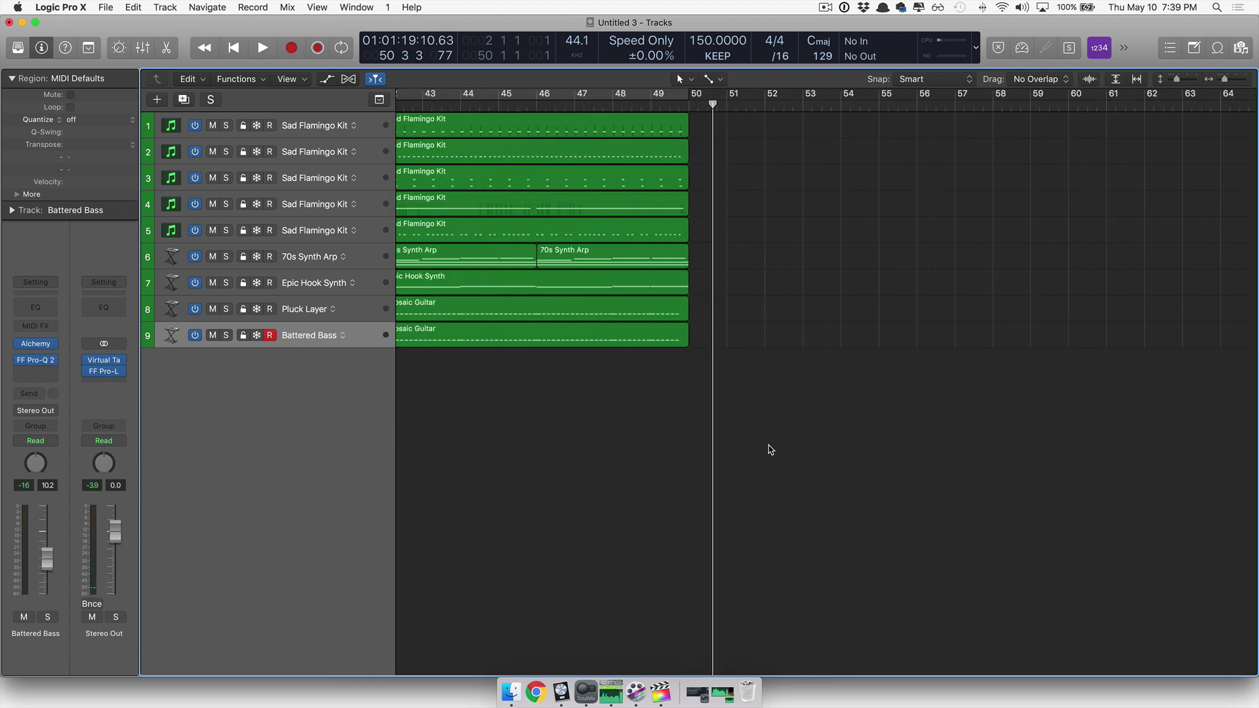
{"action": "left_click", "coordinate": [677, 252]}
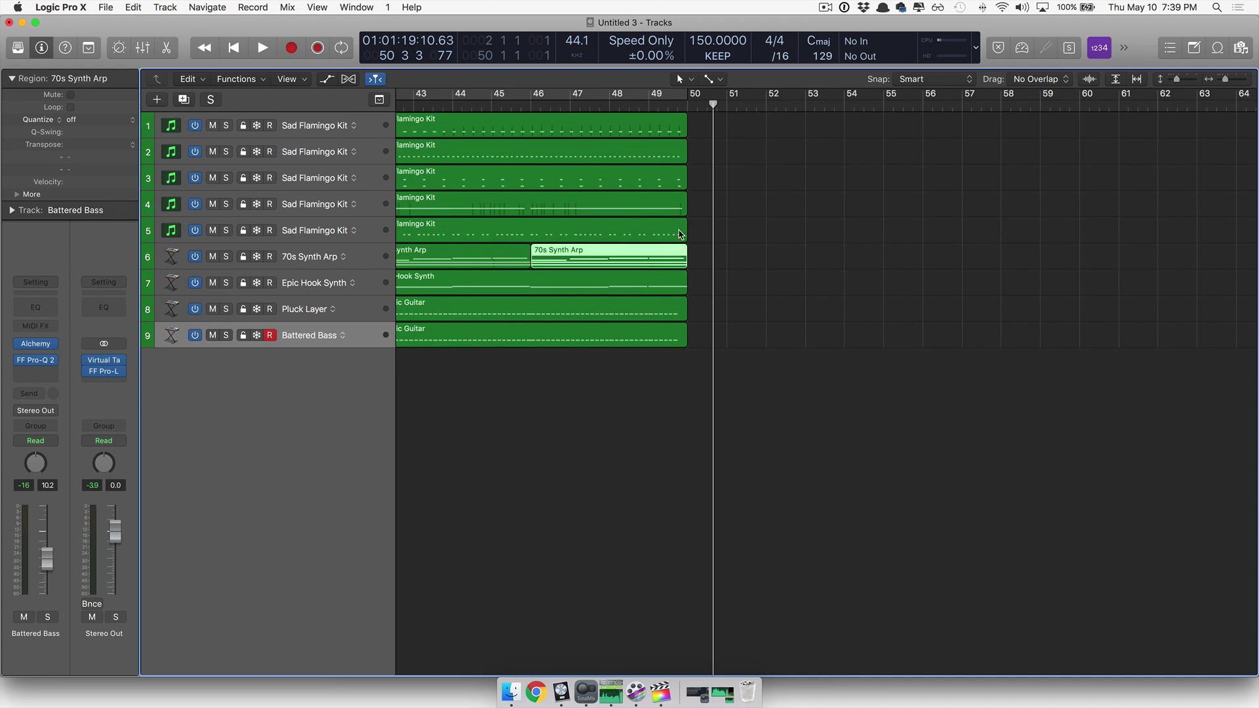
{"action": "left_click", "coordinate": [681, 284]}
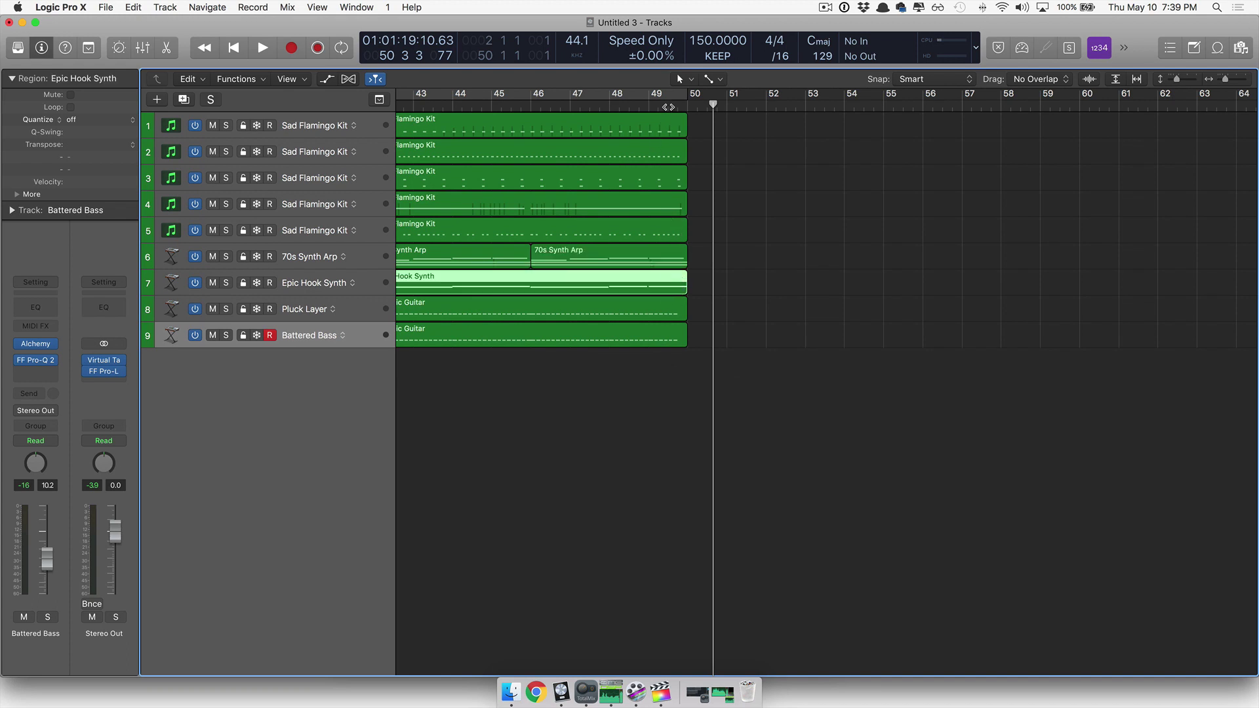
{"action": "left_click", "coordinate": [668, 107]}
{"action": "left_click_drag", "start_coordinate": [668, 99], "coordinate": [717, 110]}
{"action": "key", "text": "space"}
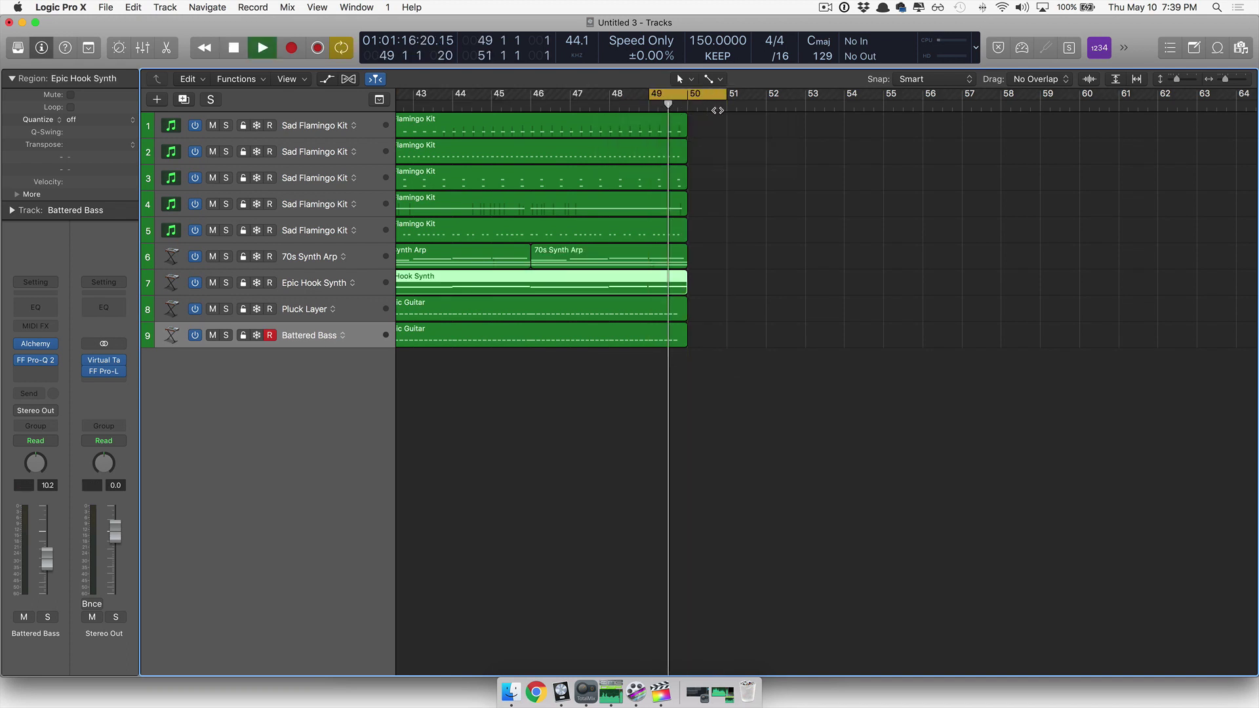
{"action": "key", "text": "space"}
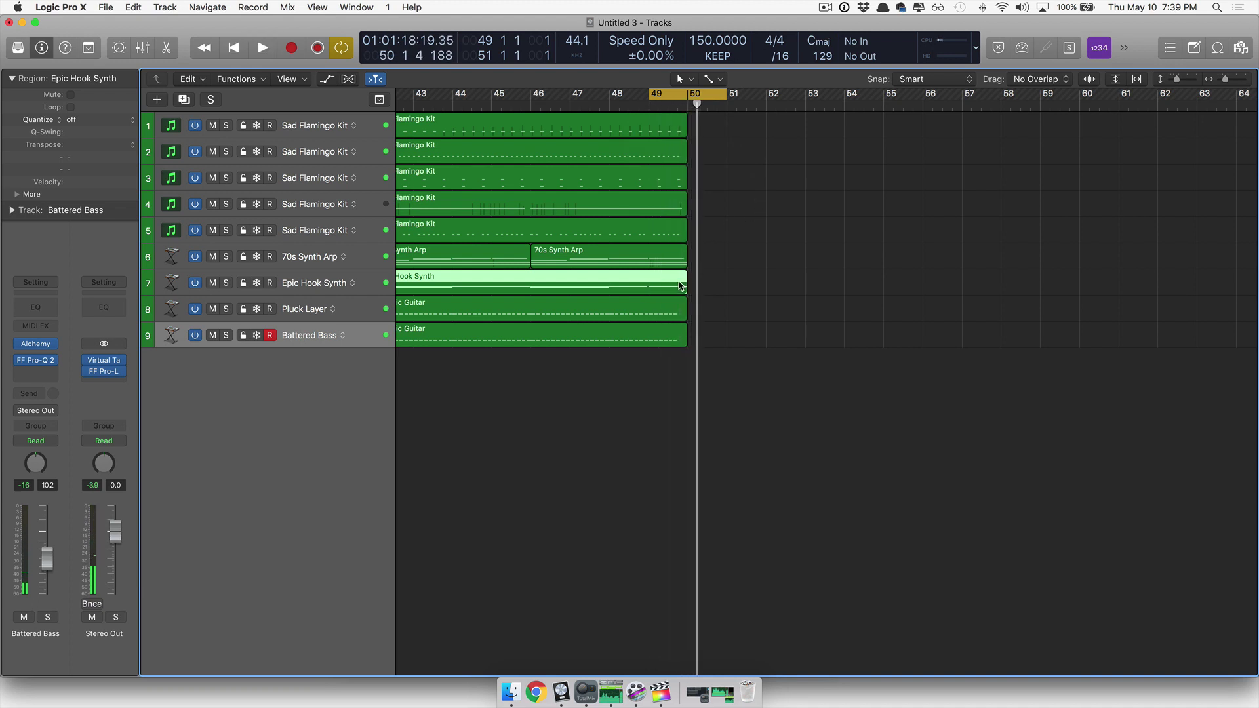
Step: Audition the region's closing note near bar 49 in the editor, then turn off the loop
{"action": "key", "text": "e"}
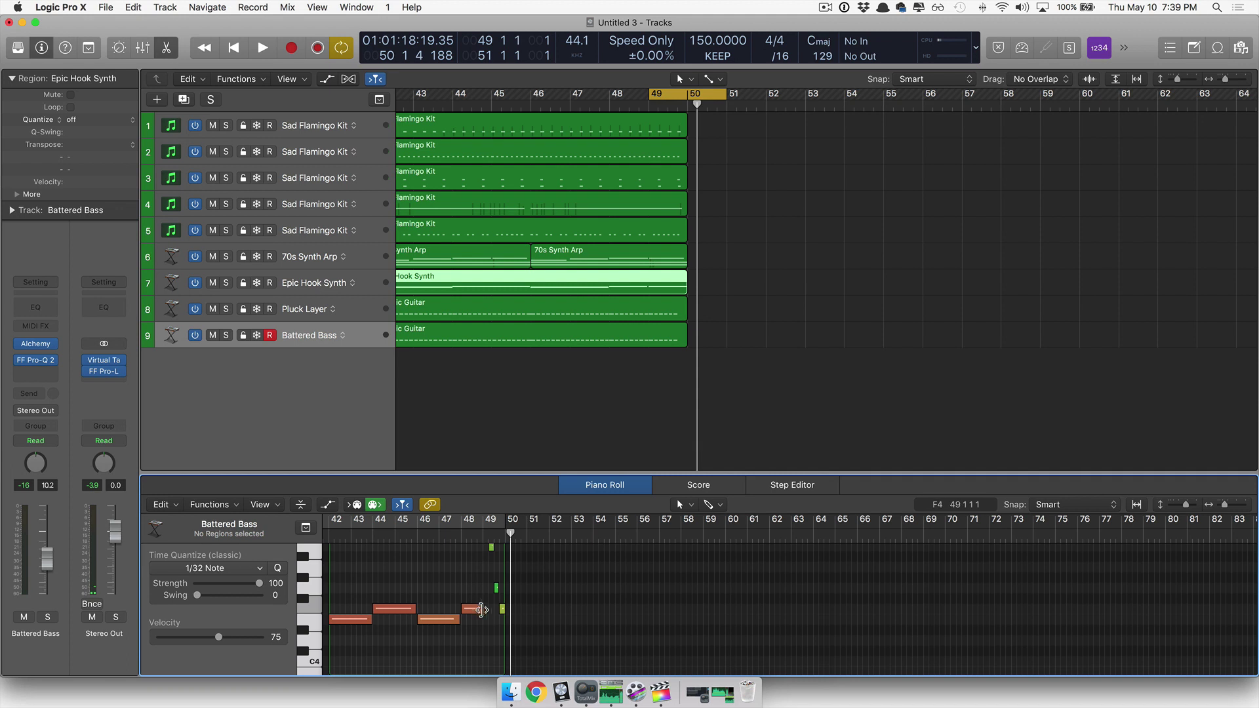
{"action": "left_click", "coordinate": [502, 610]}
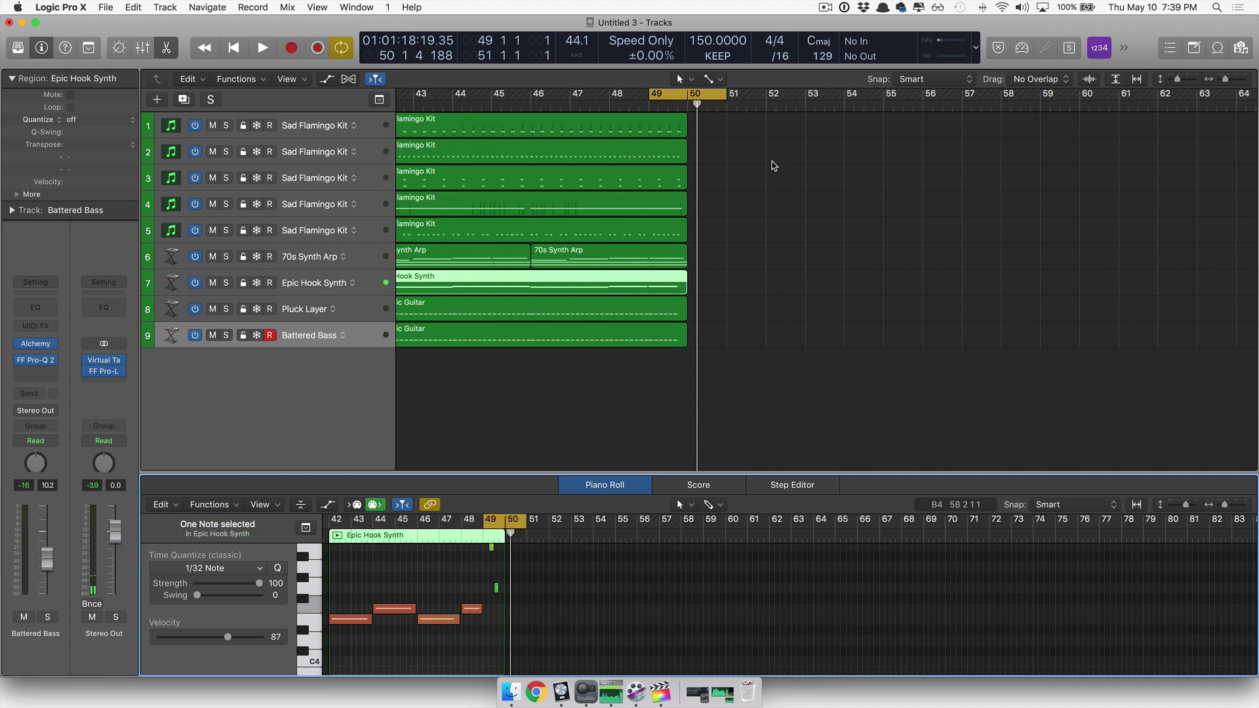
{"action": "key", "text": "space"}
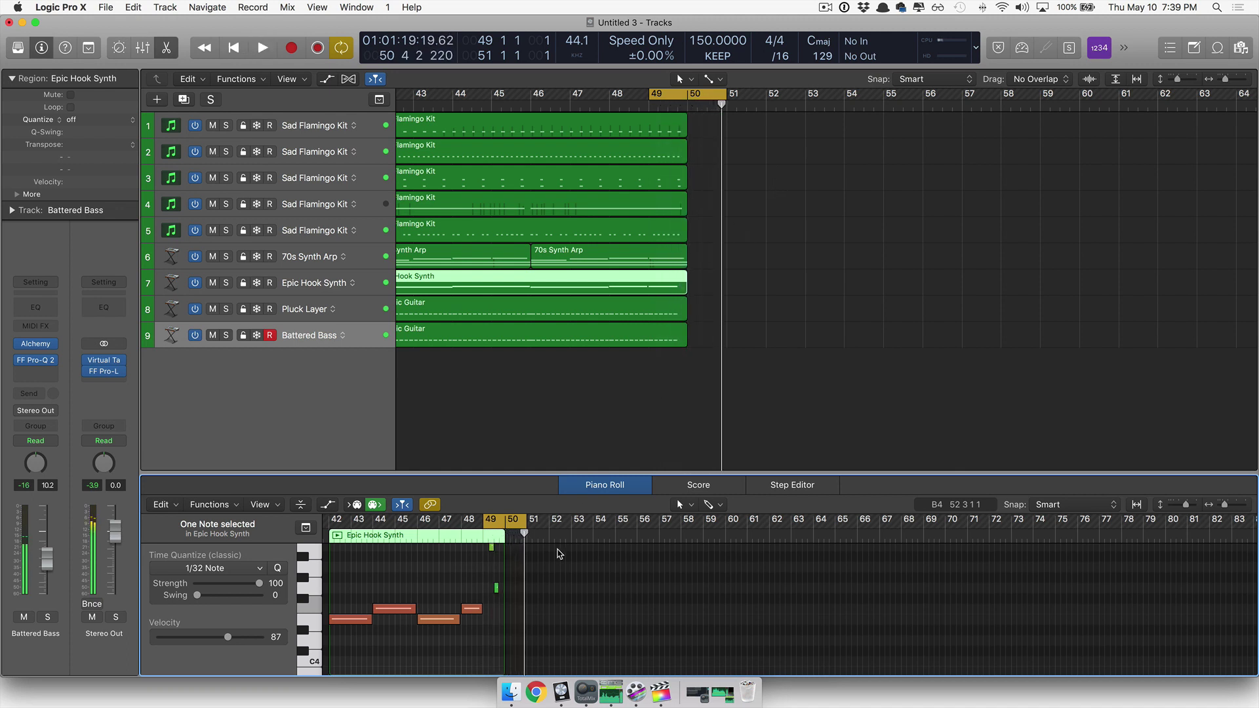
{"action": "key", "text": "space"}
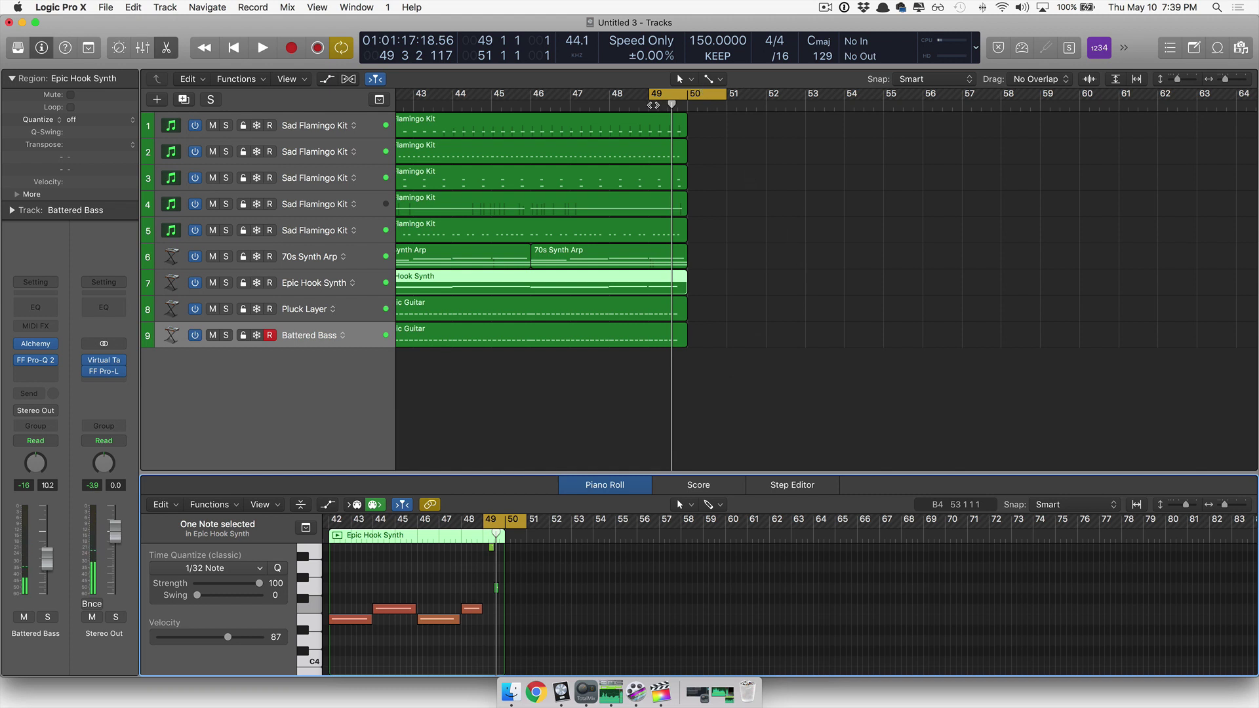
{"action": "left_click", "coordinate": [653, 105]}
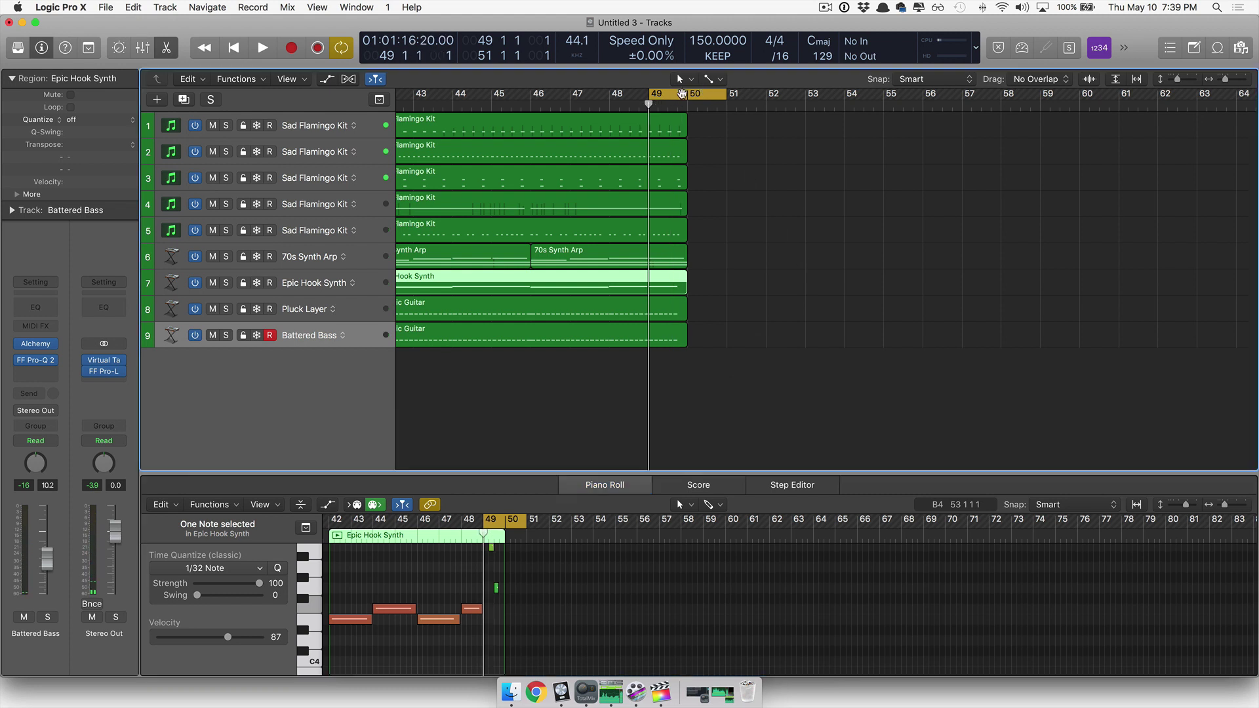
{"action": "left_click", "coordinate": [681, 88]}
Step: Select the last region on every track and place the playhead exactly at bar 49
{"action": "left_click", "coordinate": [759, 262], "text": "ctrl+alt"}
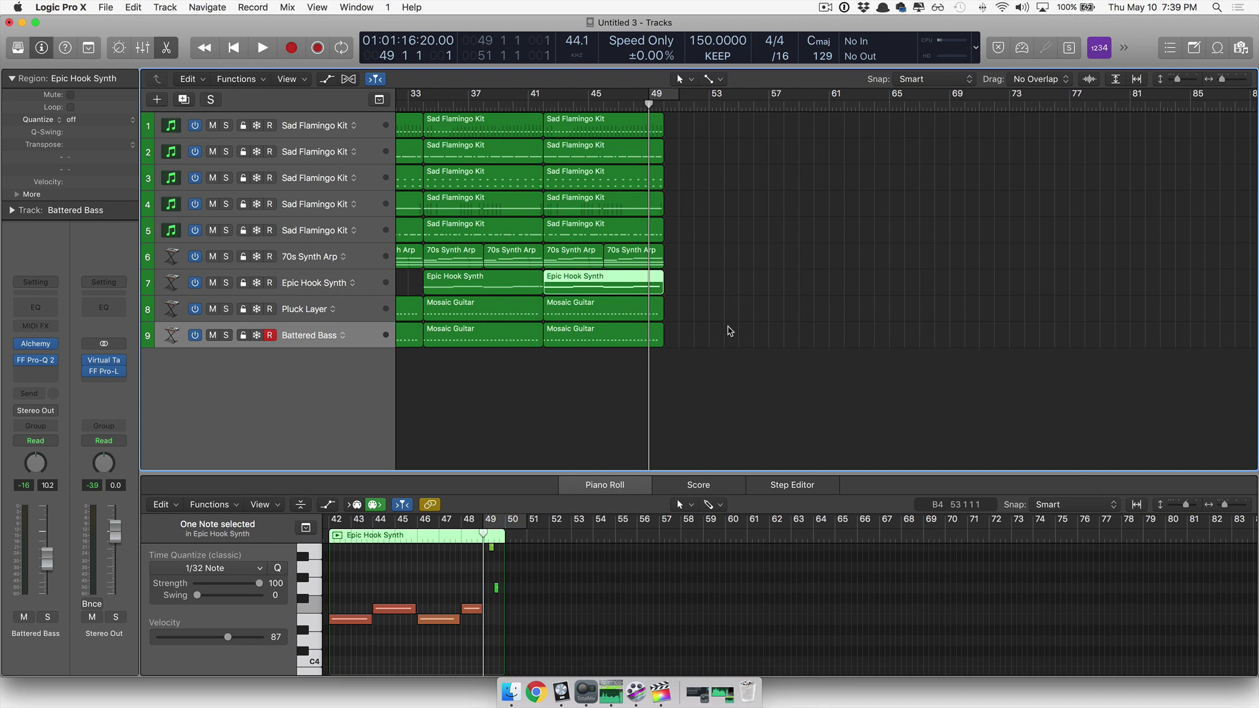
{"action": "left_click_drag", "start_coordinate": [704, 374], "coordinate": [563, 120]}
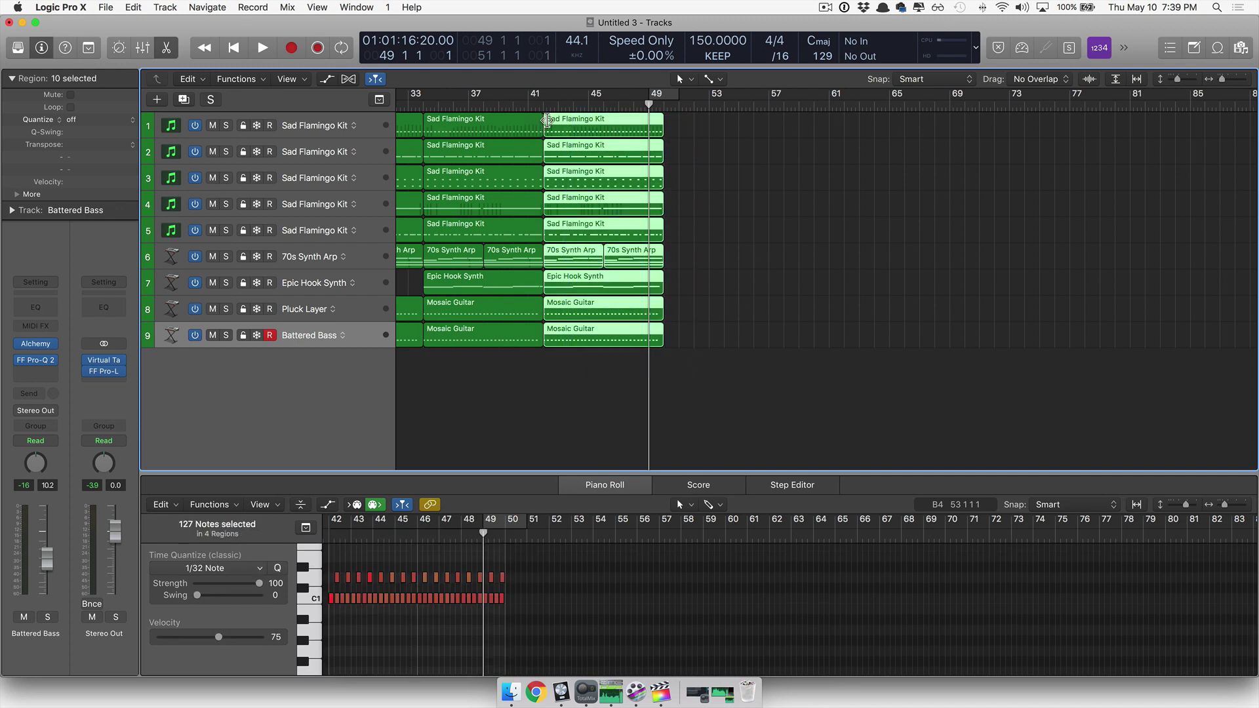
{"action": "left_click", "coordinate": [635, 106]}
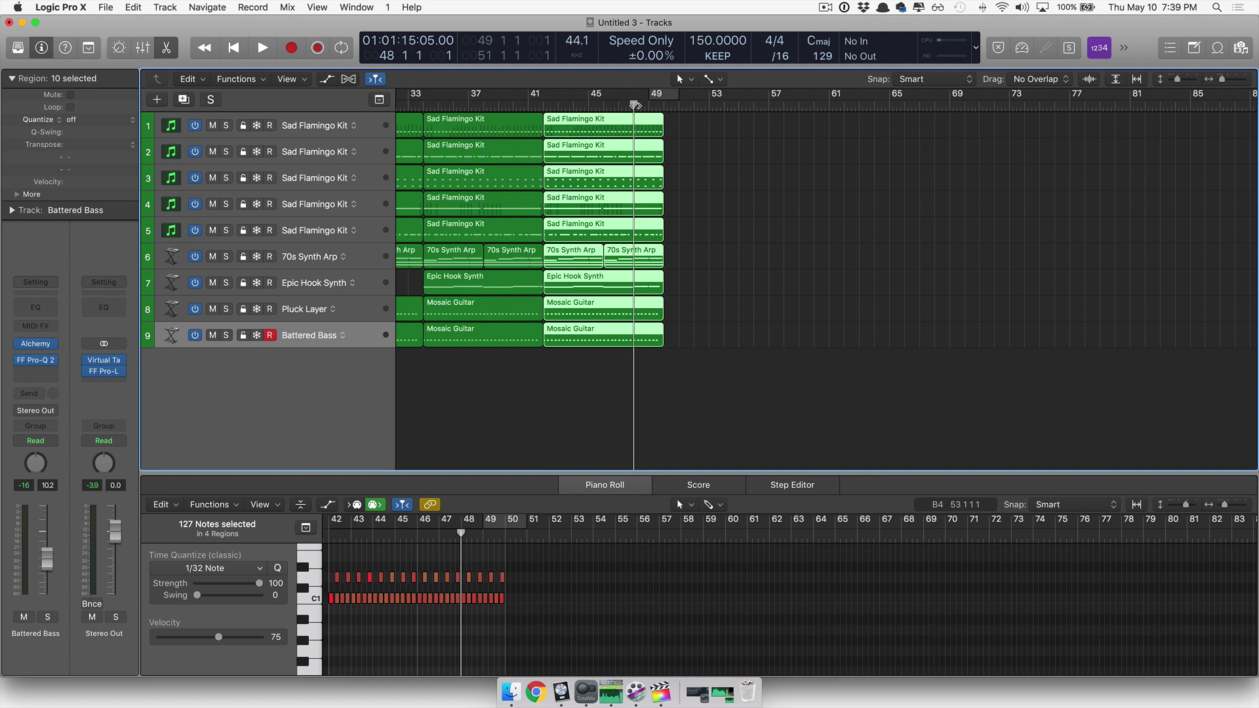
{"action": "key", "text": "space"}
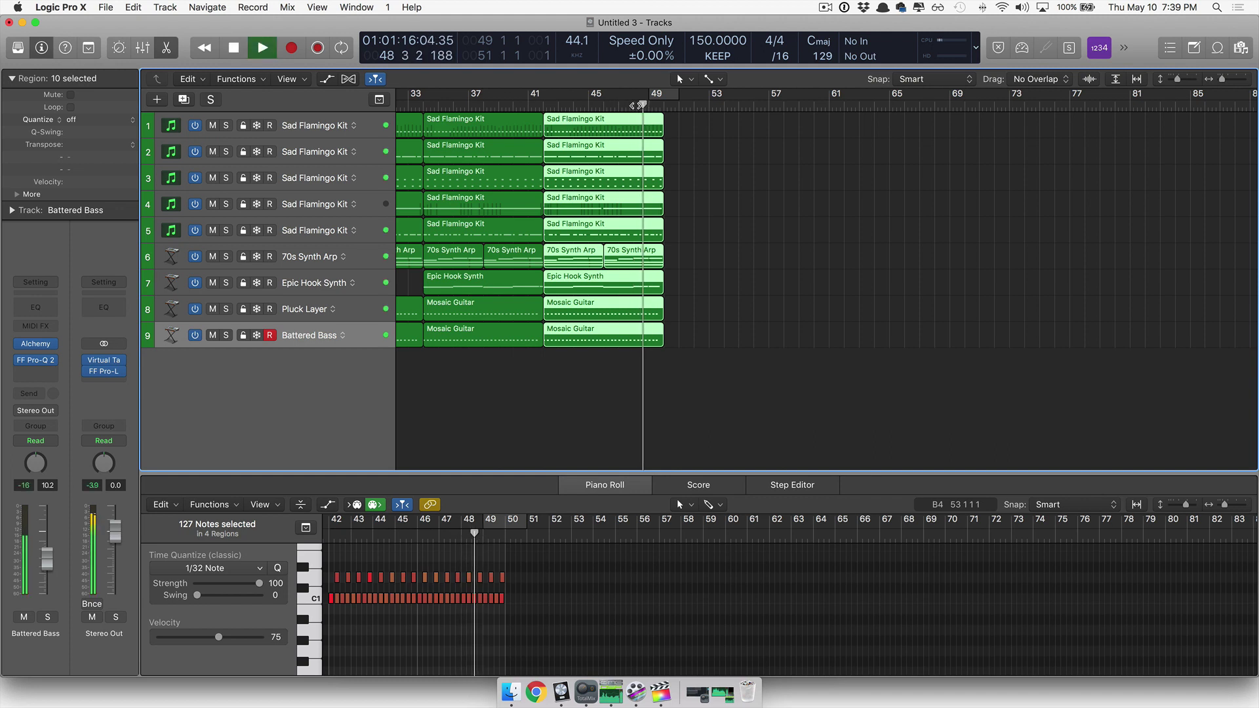
{"action": "scroll", "coordinate": [675, 118], "scroll_direction": "up", "scroll_amount": 5}
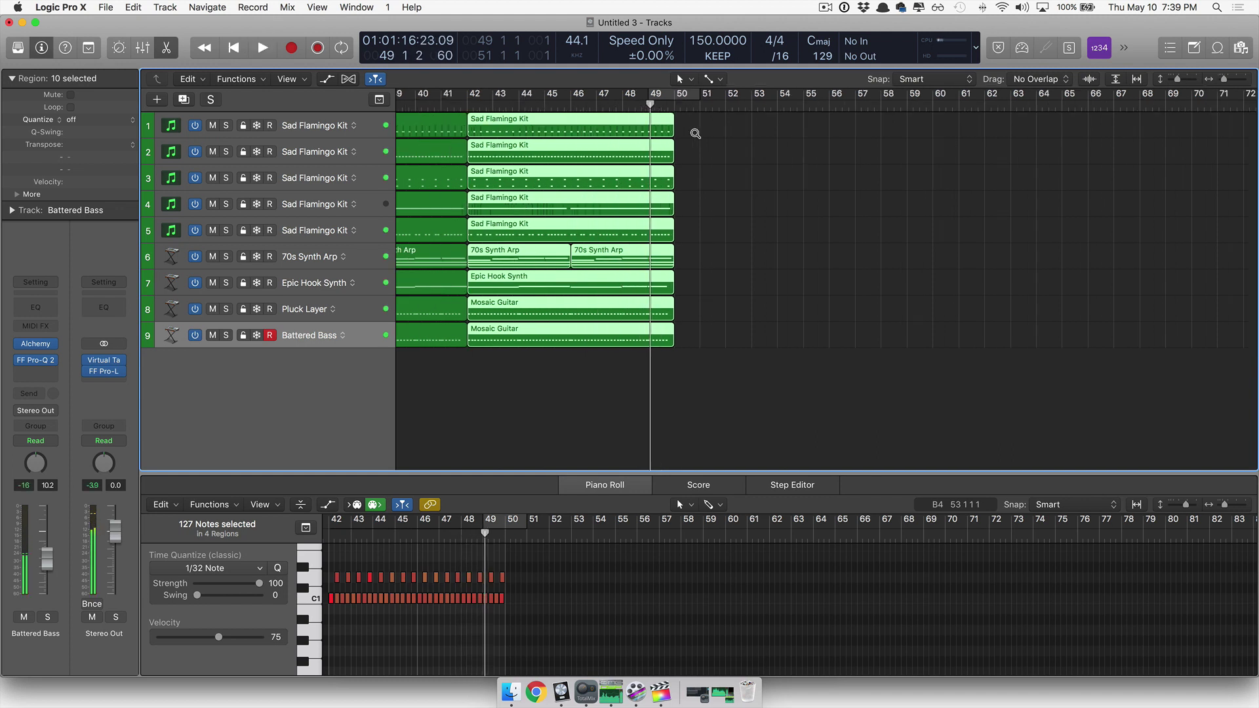
{"action": "left_click", "coordinate": [648, 106]}
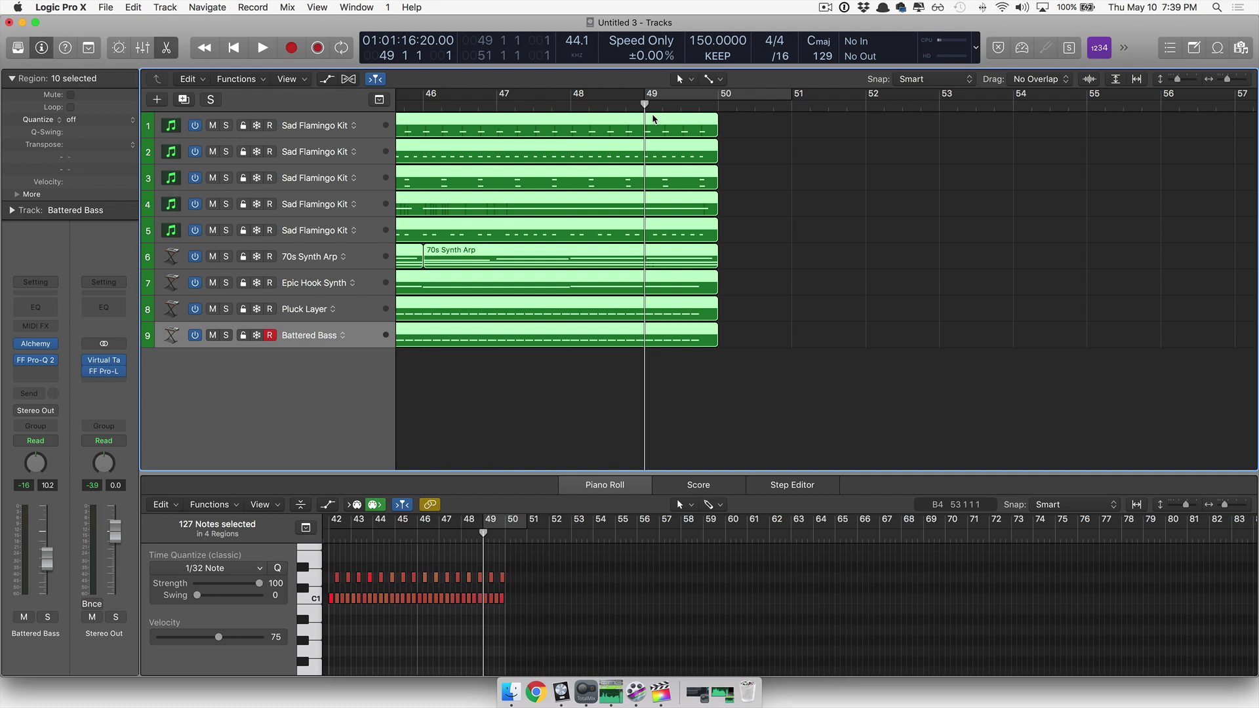
Step: Split the regions at bar 49, including crossing notes, and select the new bar-49 regions
{"action": "key", "text": "super+t"}
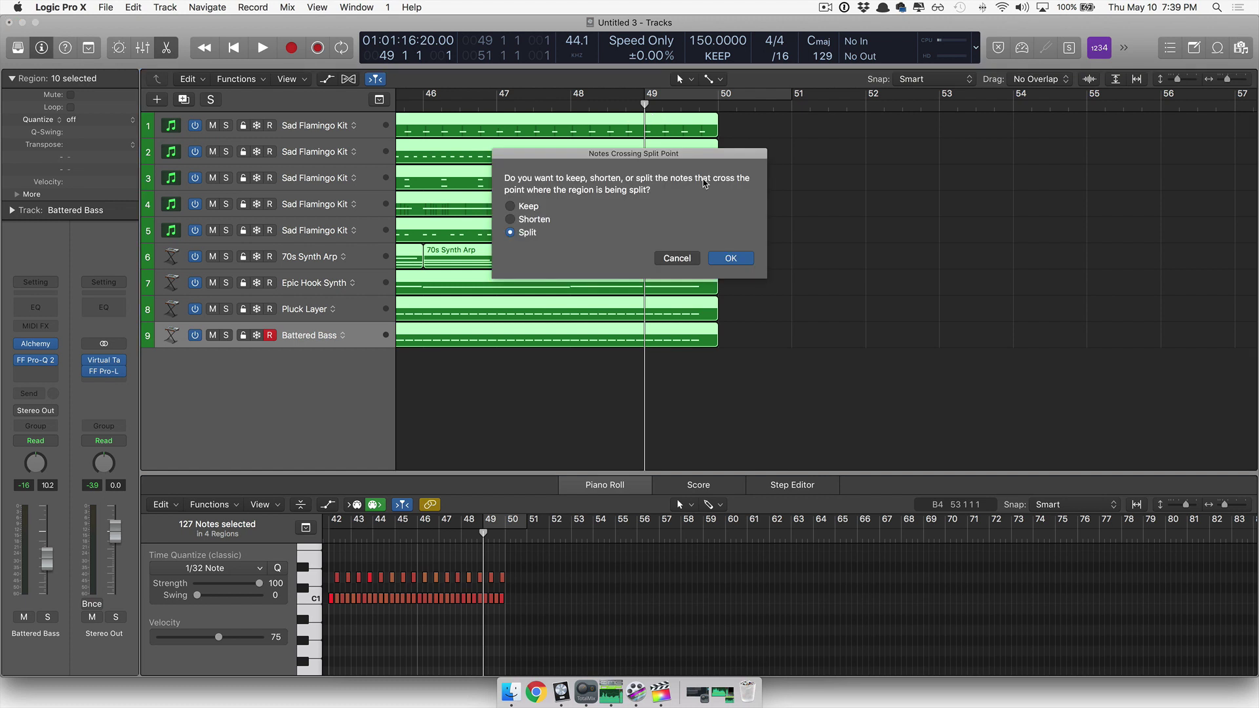
{"action": "left_click", "coordinate": [746, 259]}
{"action": "left_click", "coordinate": [776, 344]}
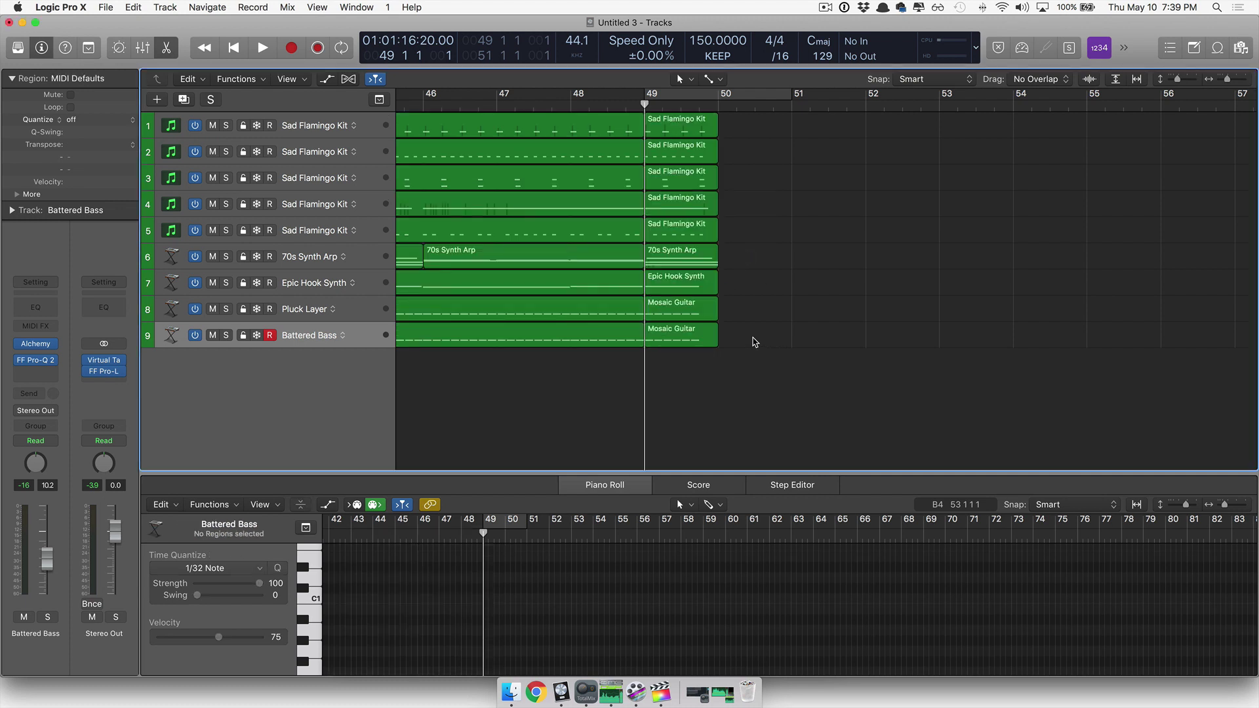
{"action": "left_click_drag", "start_coordinate": [705, 366], "coordinate": [676, 123]}
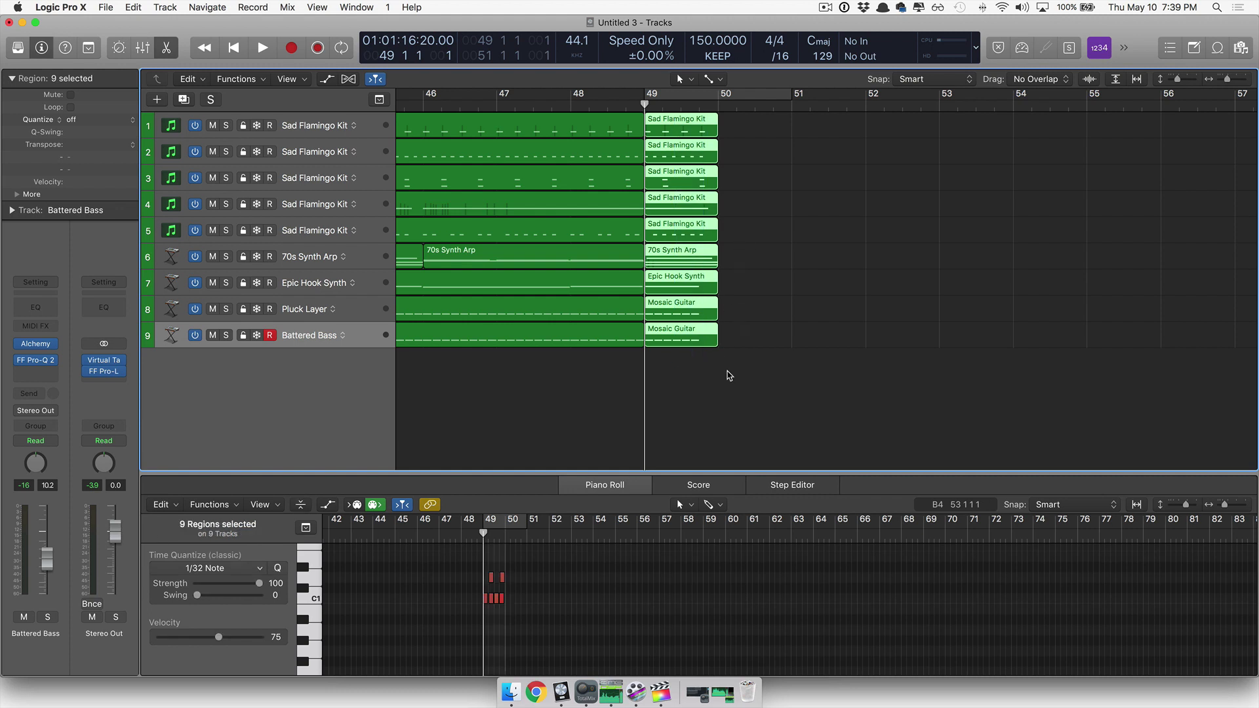
{"action": "left_click", "coordinate": [708, 335]}
{"action": "right_click", "coordinate": [706, 331]}
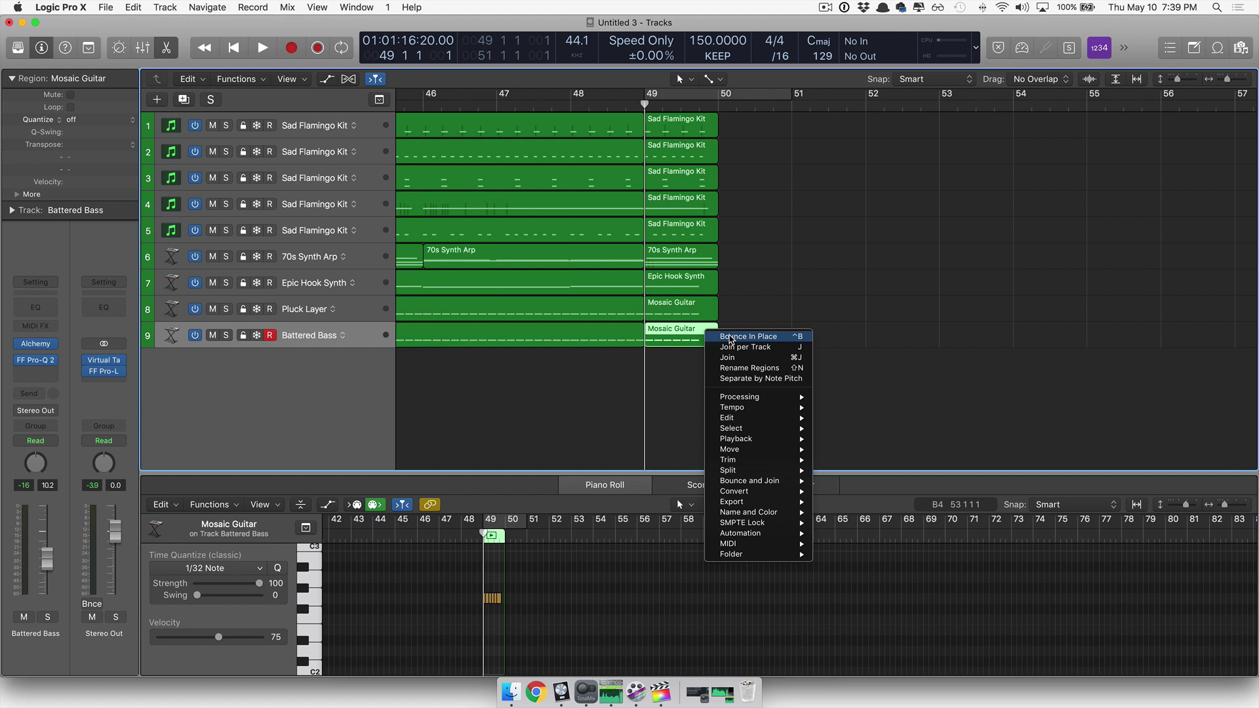
Step: Bounce the first Sad Flamingo Kit bar-49 region in place to a new track, muting the original
{"action": "left_click", "coordinate": [761, 139]}
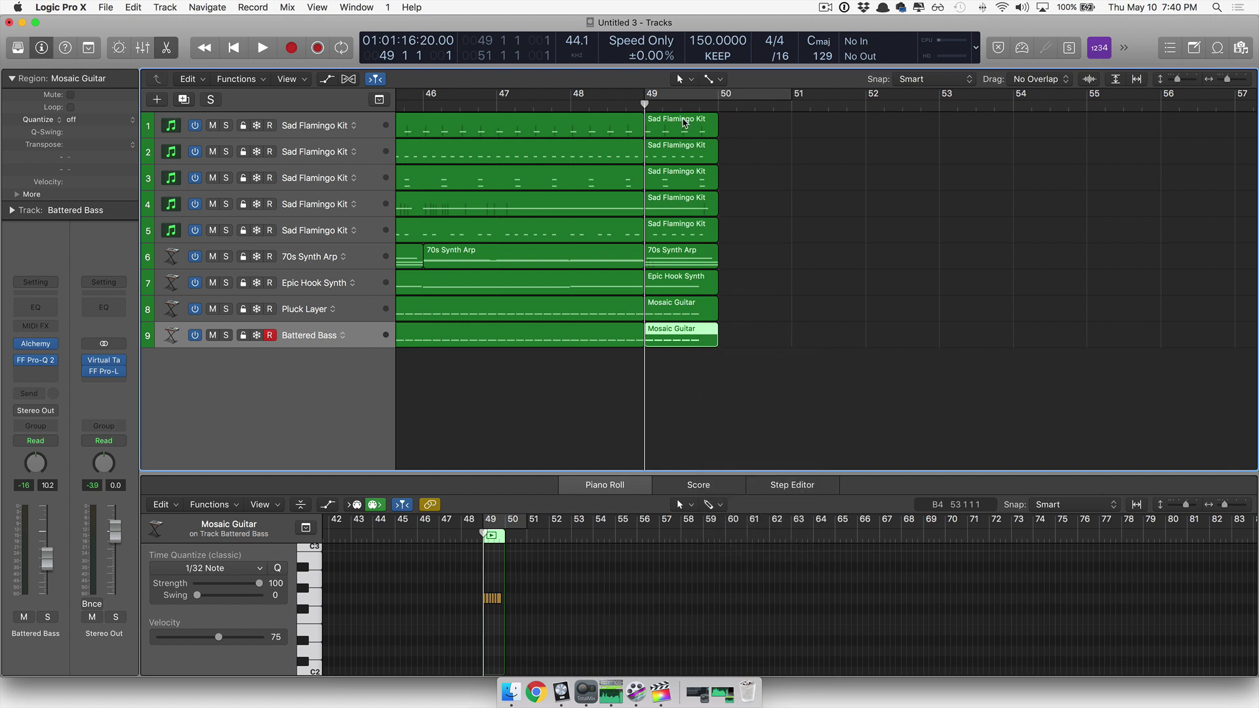
{"action": "right_click", "coordinate": [684, 120]}
{"action": "left_click", "coordinate": [713, 125]}
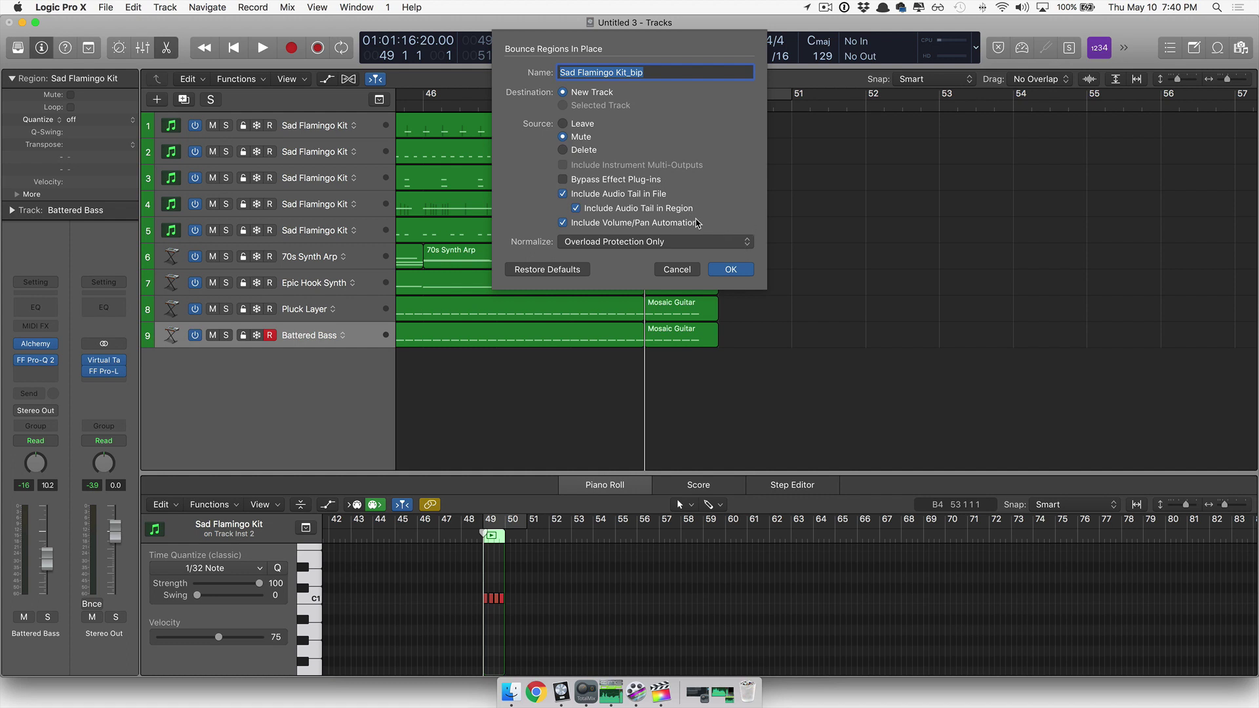
{"action": "left_click", "coordinate": [730, 269]}
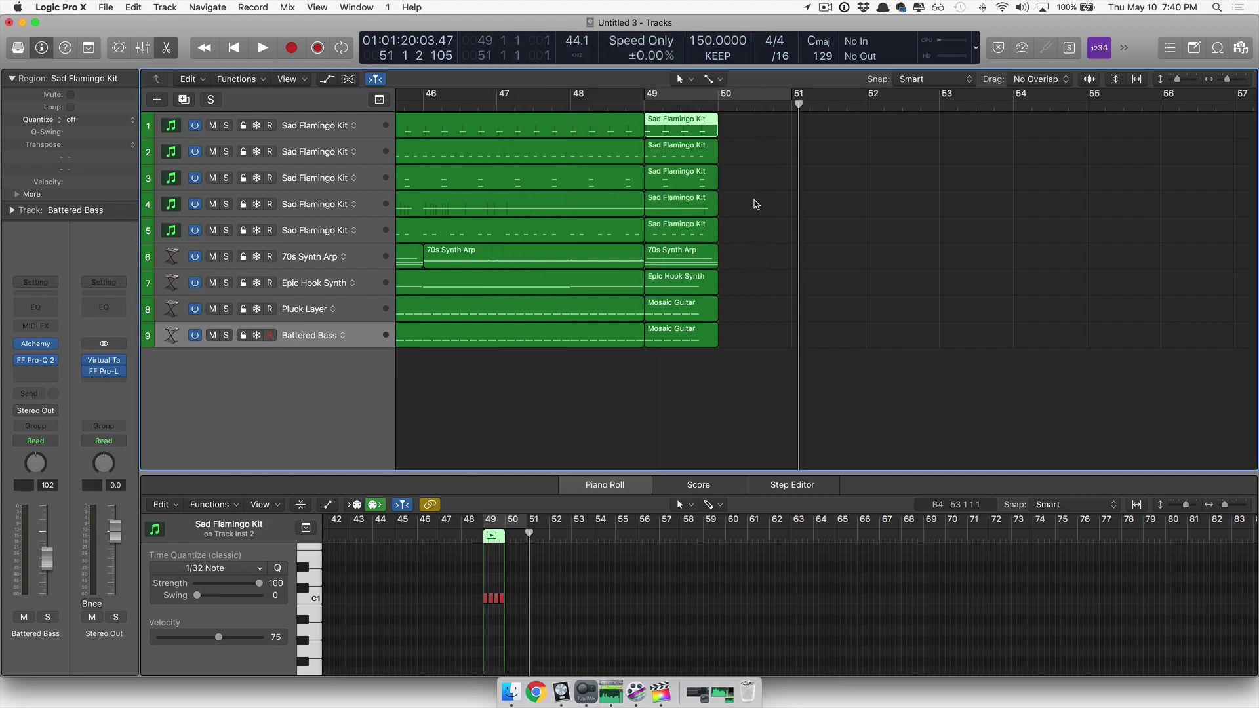
Step: Bounce the track 3 and track 5 drum final-bar regions in place, muting the originals
{"action": "right_click", "coordinate": [716, 181]}
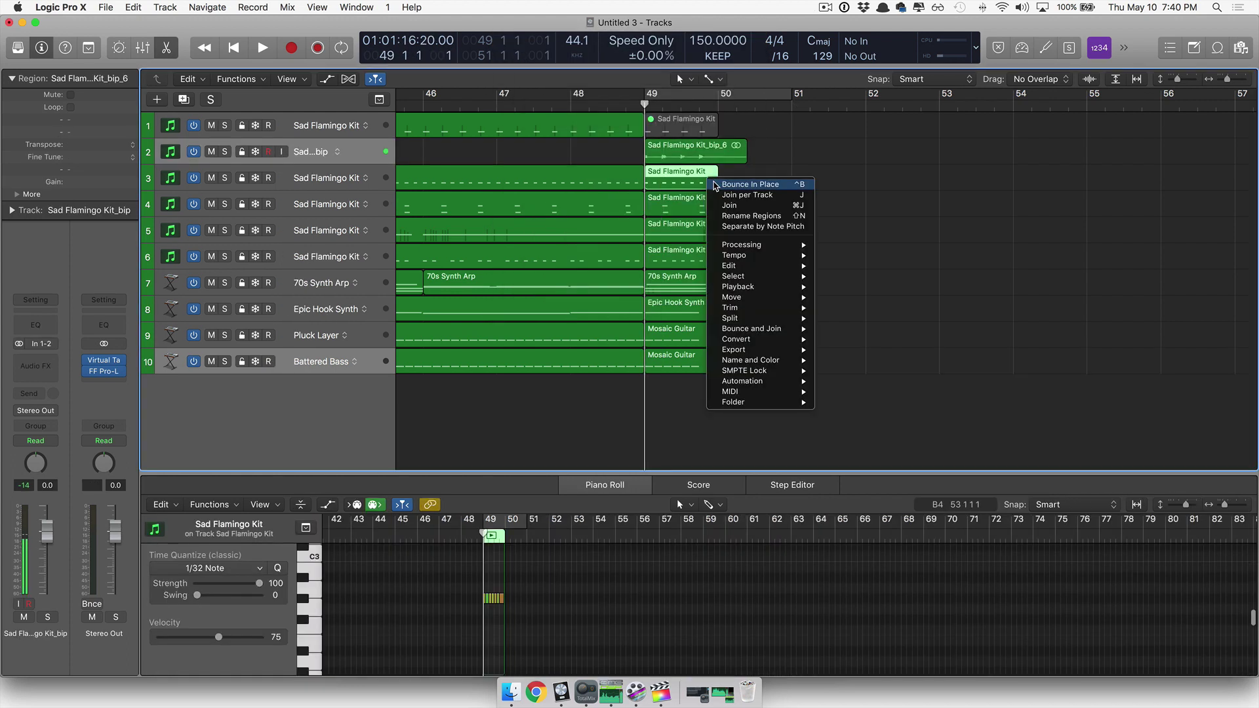
{"action": "key", "text": "Escape"}
{"action": "key", "text": "ctrl+b"}
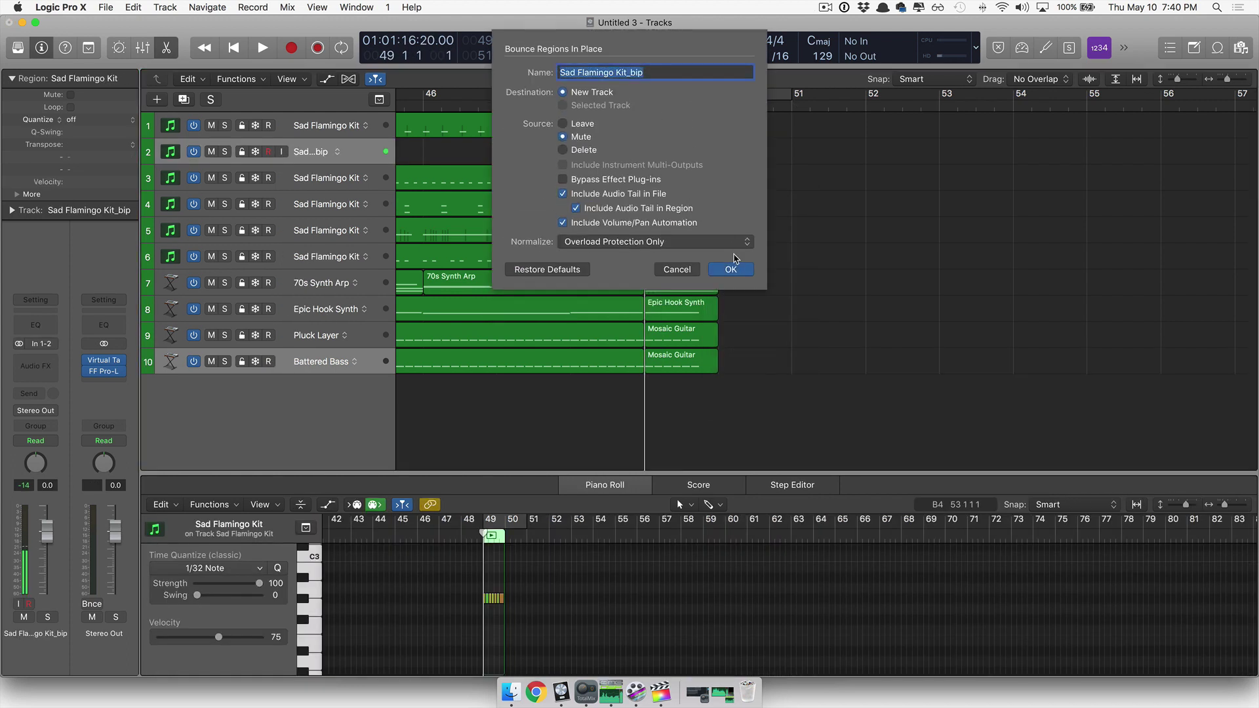
{"action": "left_click", "coordinate": [732, 270]}
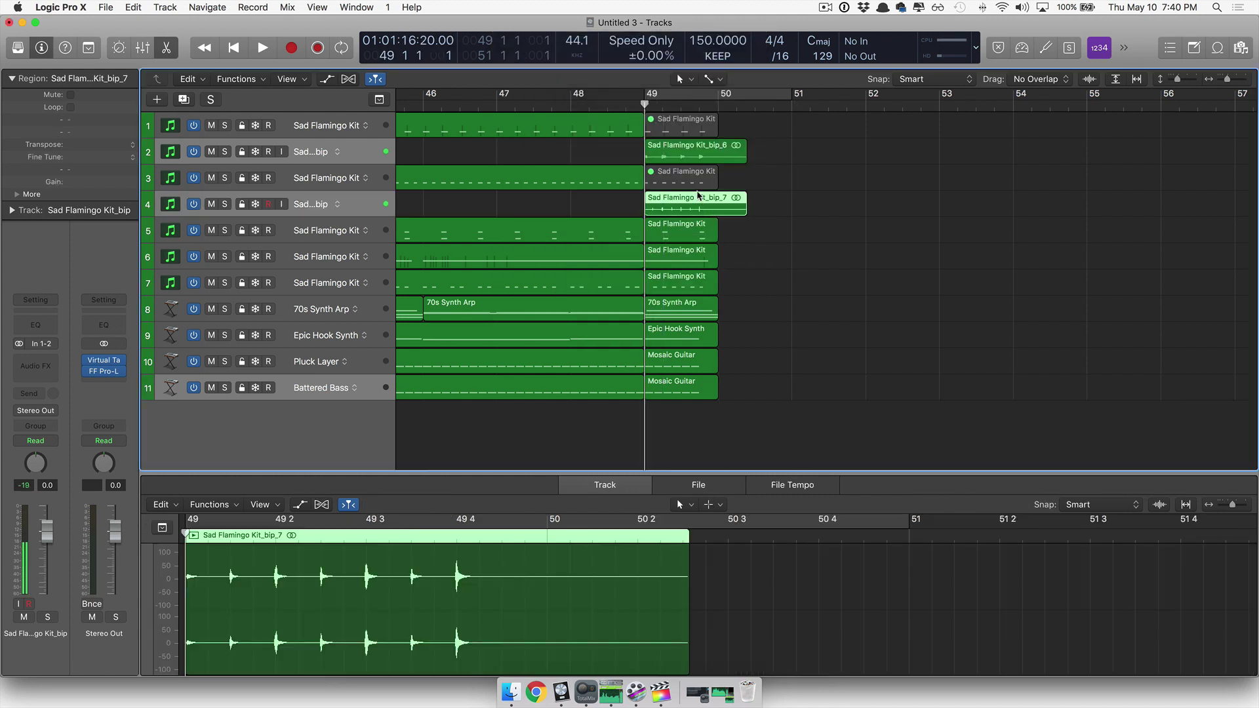
{"action": "right_click", "coordinate": [693, 237]}
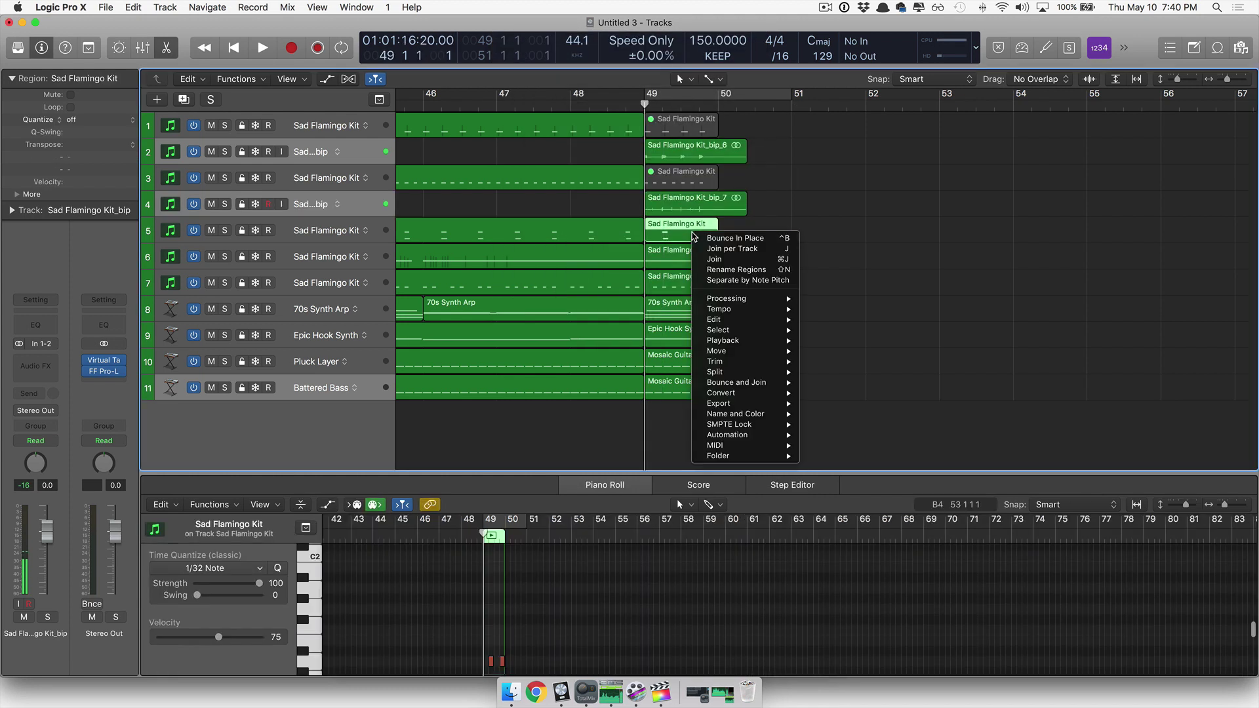
{"action": "left_click", "coordinate": [732, 240]}
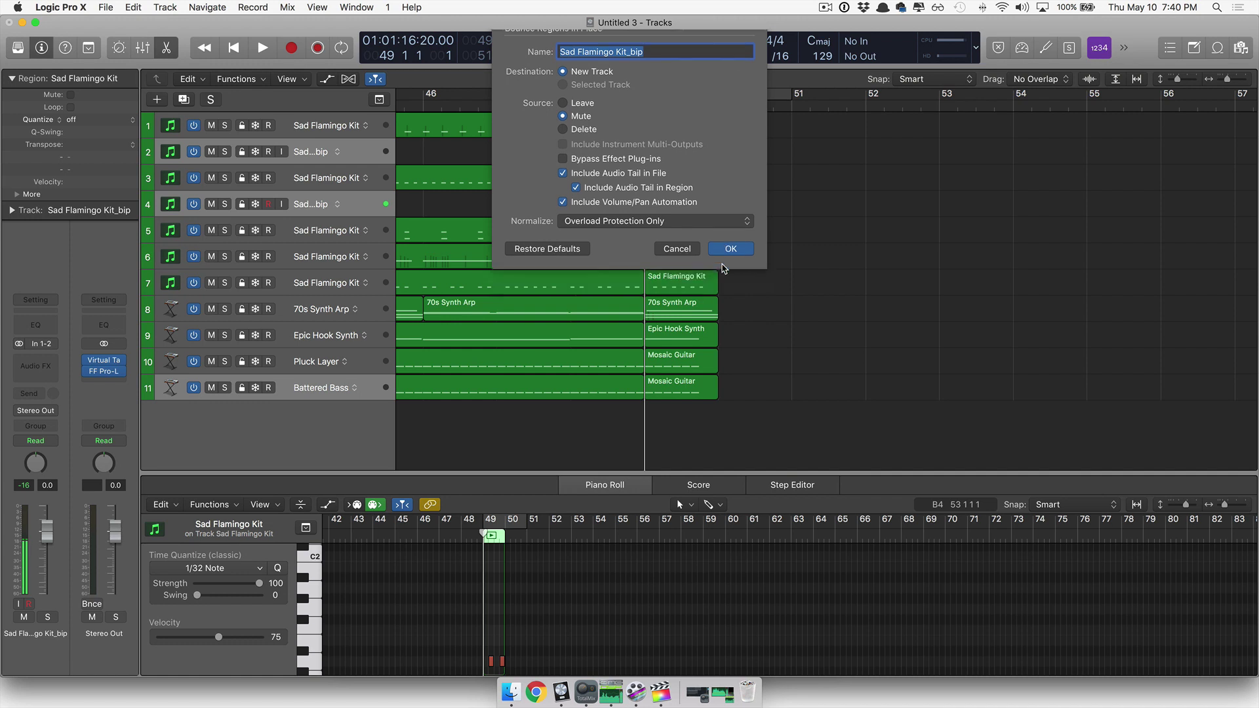
{"action": "key", "text": "Return"}
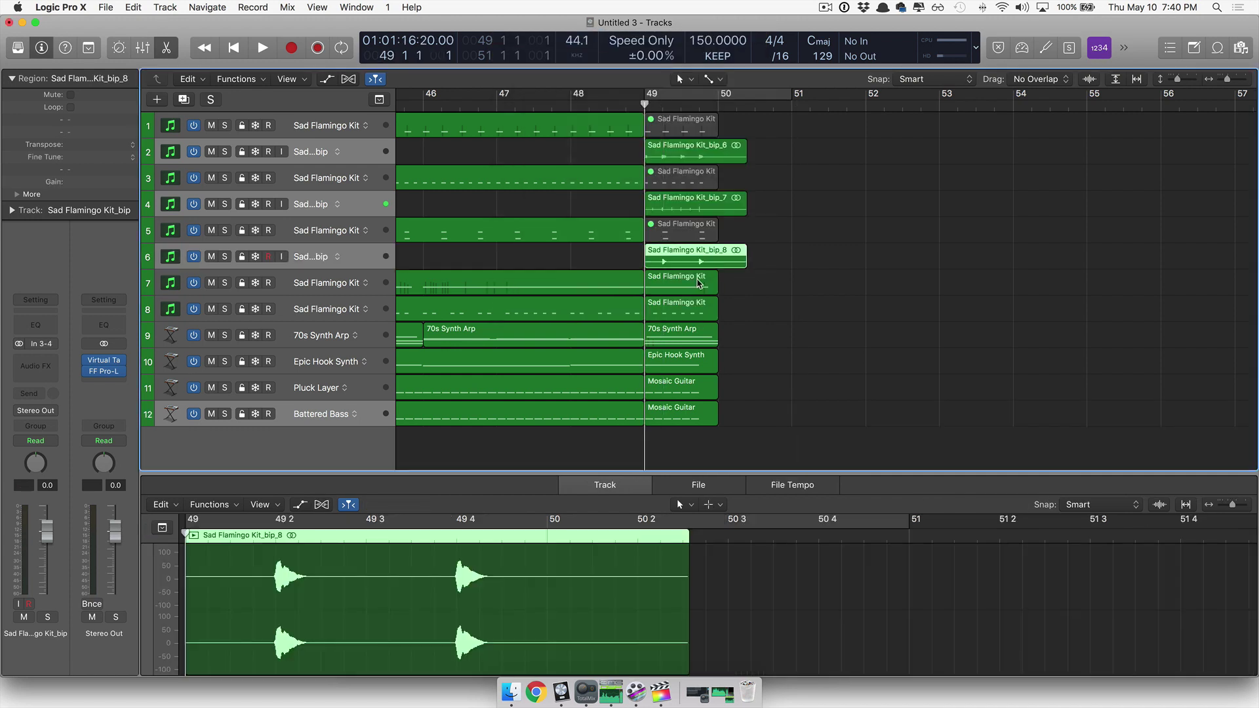
Step: Bounce the track 7 and track 9 drum final-bar regions in place, muting the originals
{"action": "right_click", "coordinate": [699, 283]}
{"action": "left_click", "coordinate": [750, 286]}
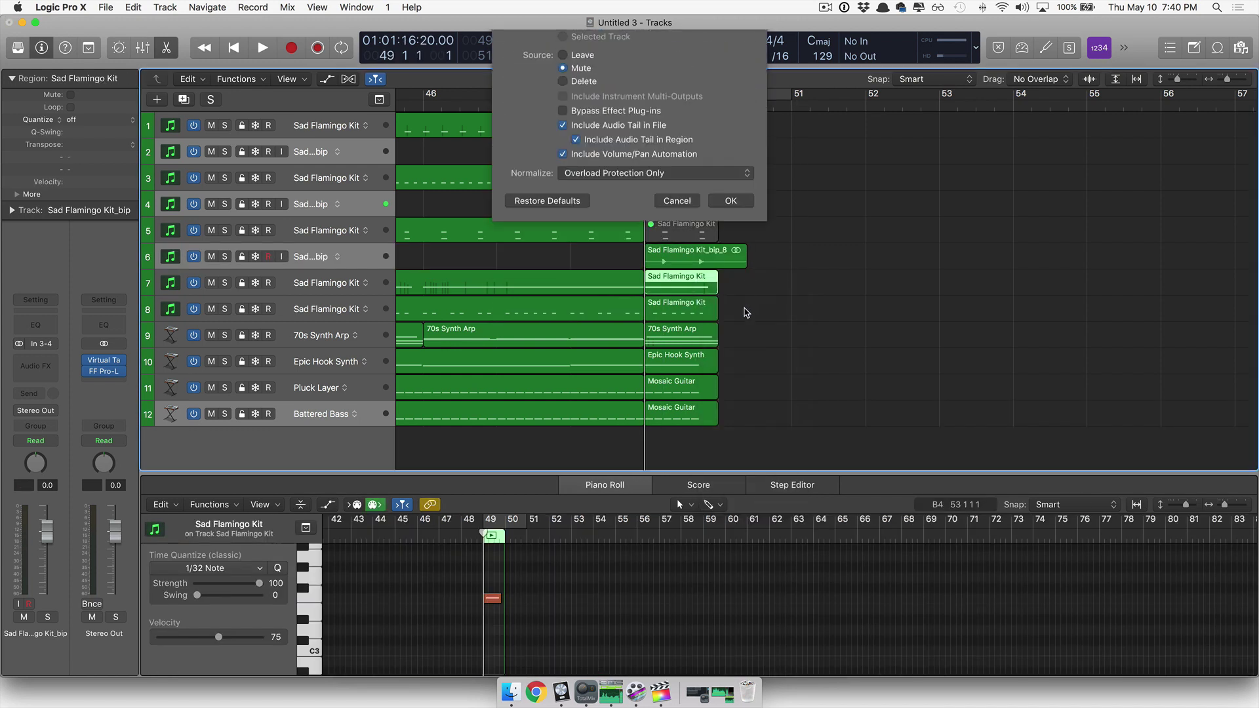
{"action": "key", "text": "Return"}
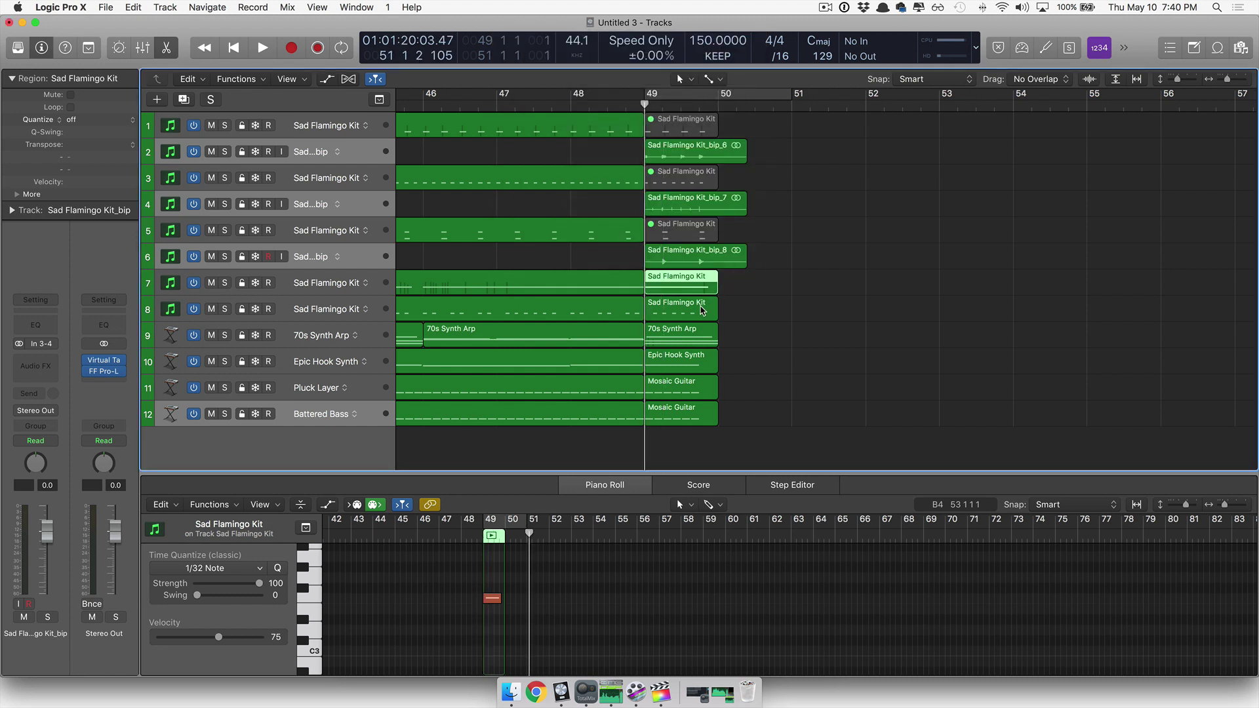
{"action": "right_click", "coordinate": [700, 330]}
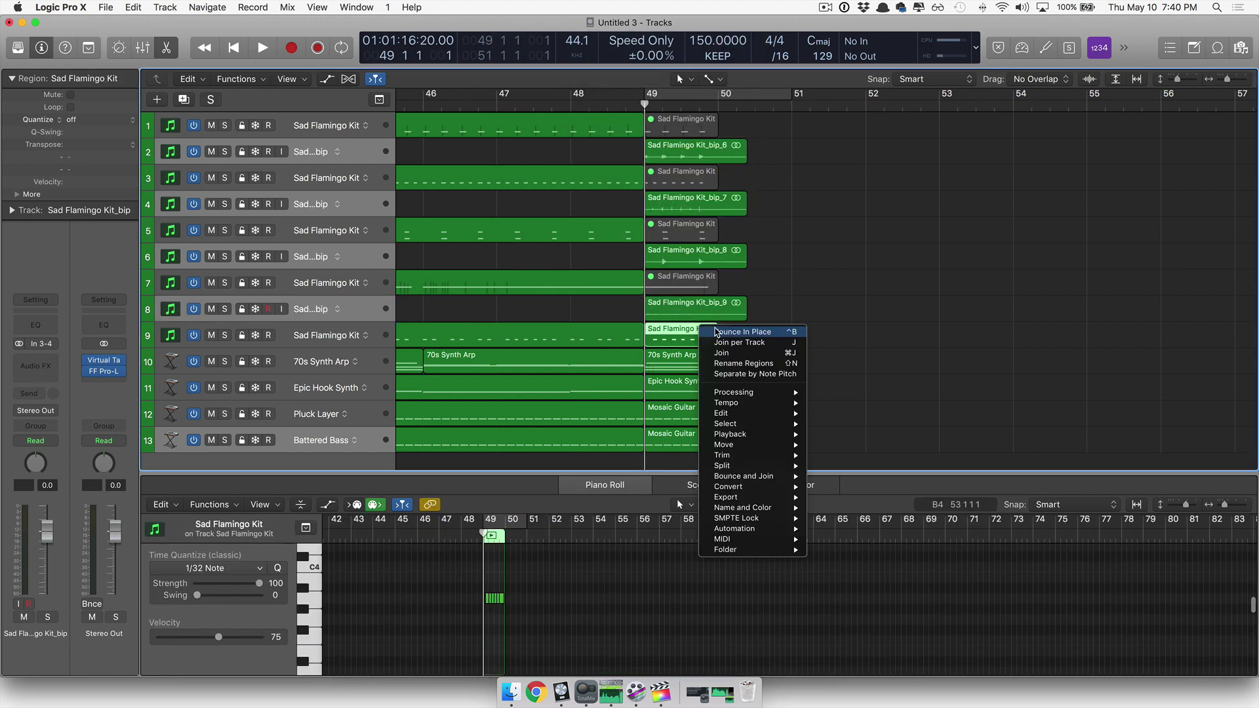
{"action": "left_click", "coordinate": [751, 332]}
{"action": "left_click", "coordinate": [731, 269]}
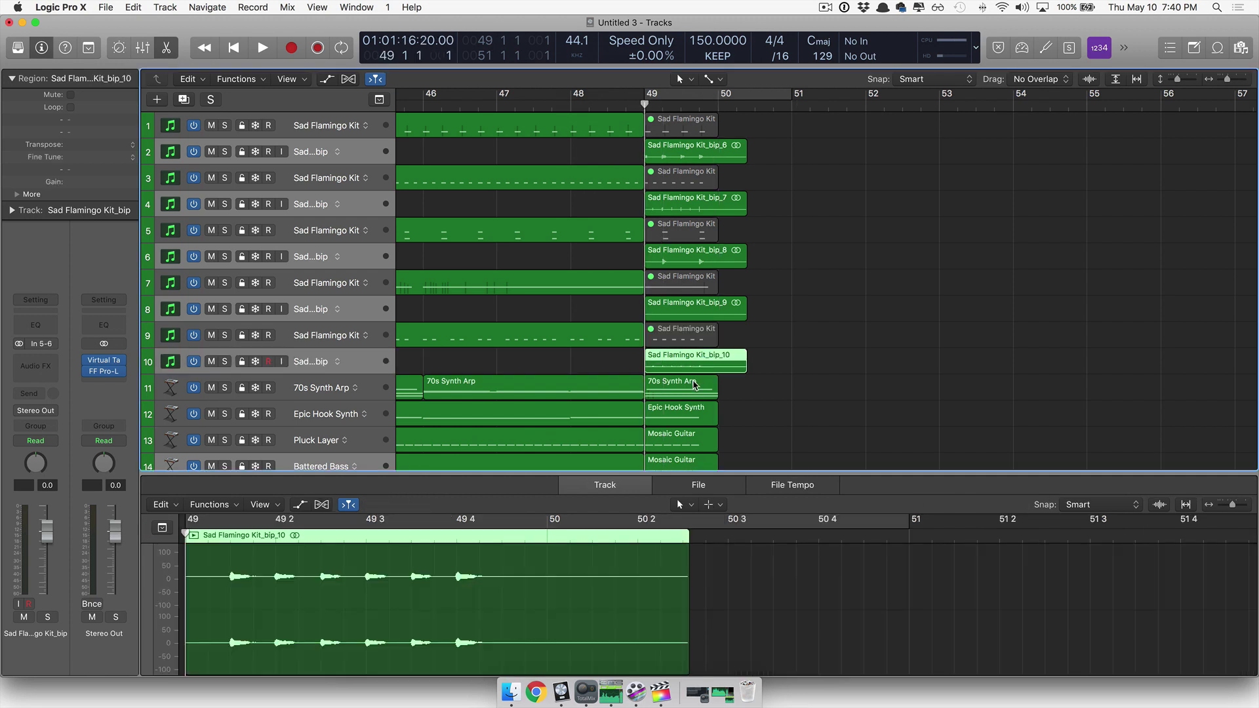
Step: Bounce the 70s Synth Arp and Epic Hook Synth final-bar regions to new tracks
{"action": "right_click", "coordinate": [695, 385]}
{"action": "left_click", "coordinate": [724, 389]}
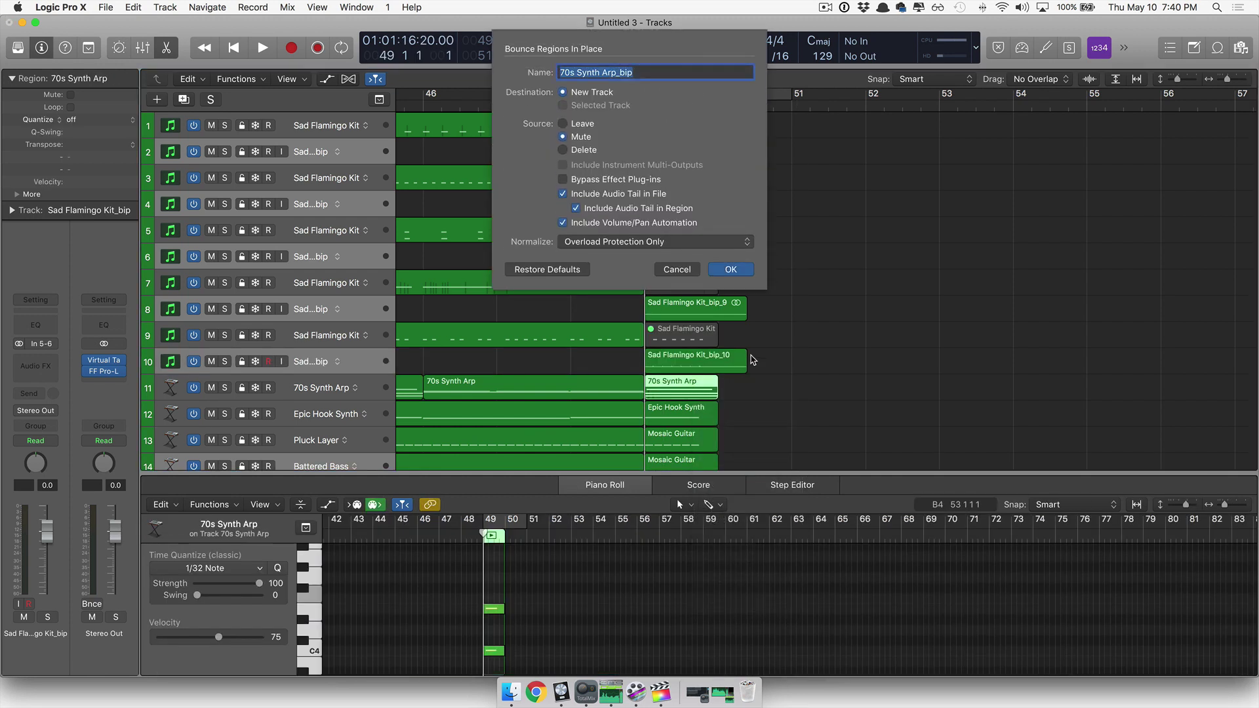
{"action": "left_click", "coordinate": [743, 276]}
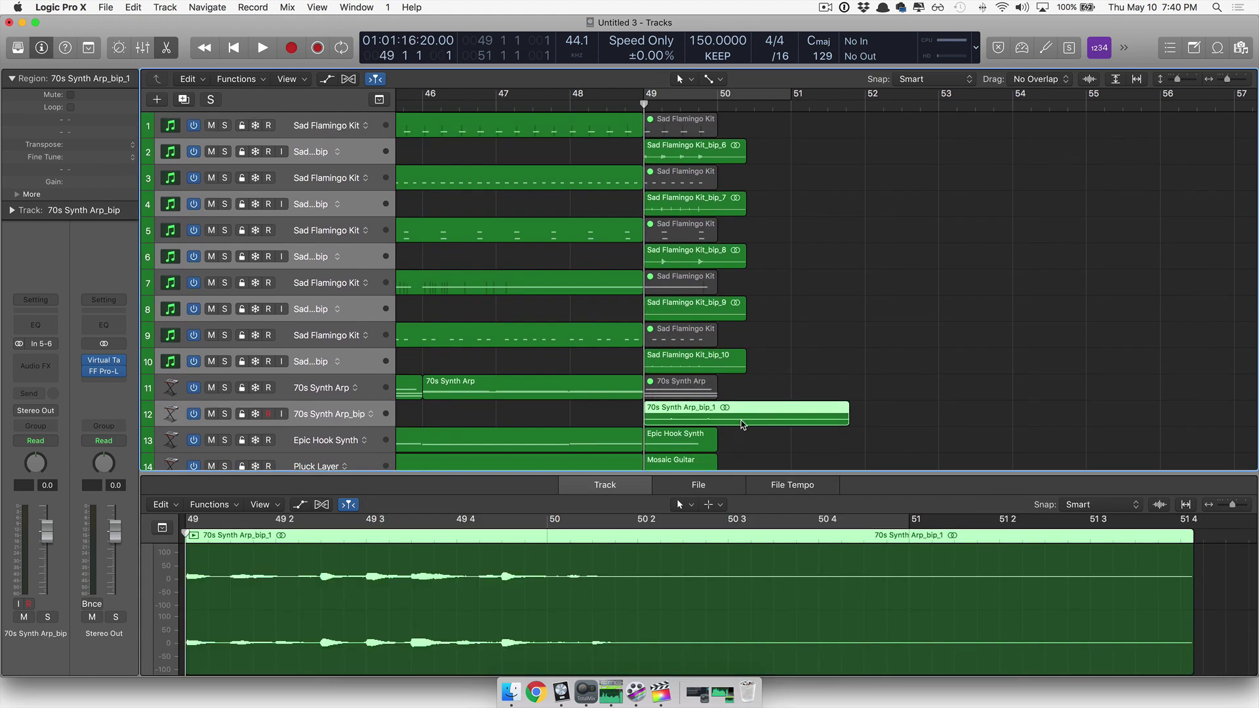
{"action": "right_click", "coordinate": [700, 438]}
{"action": "left_click", "coordinate": [713, 438]}
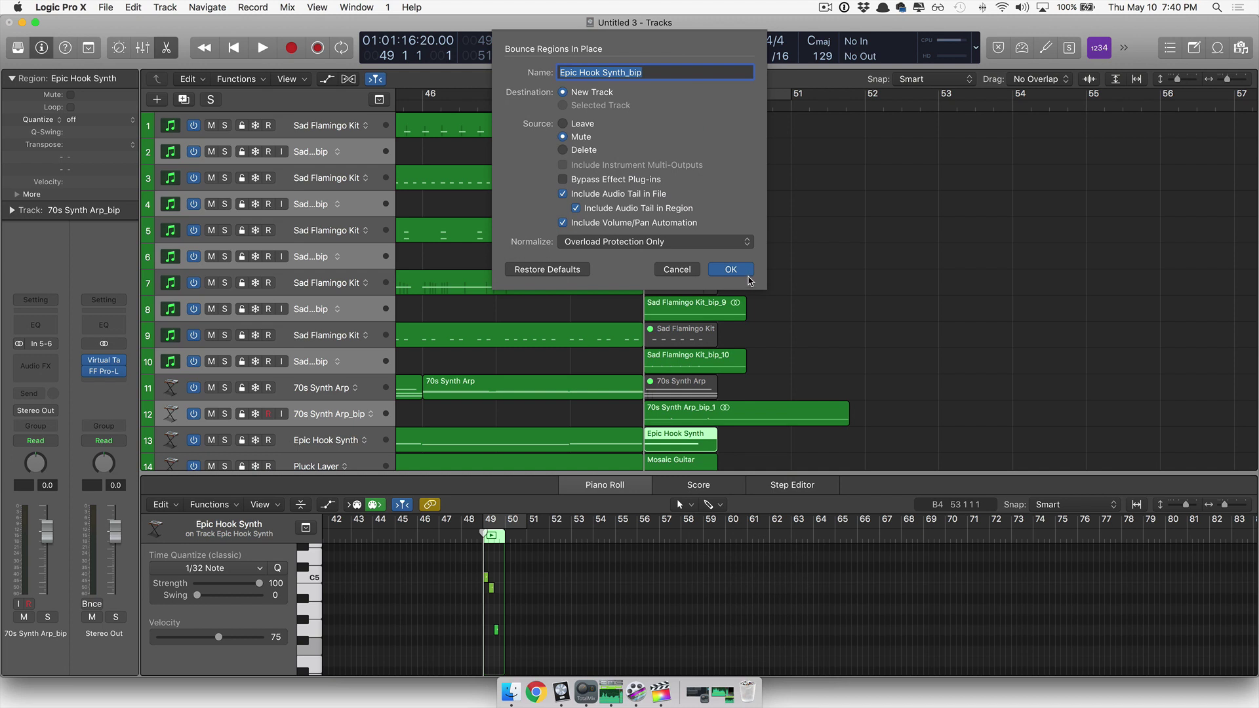
{"action": "left_click", "coordinate": [744, 271]}
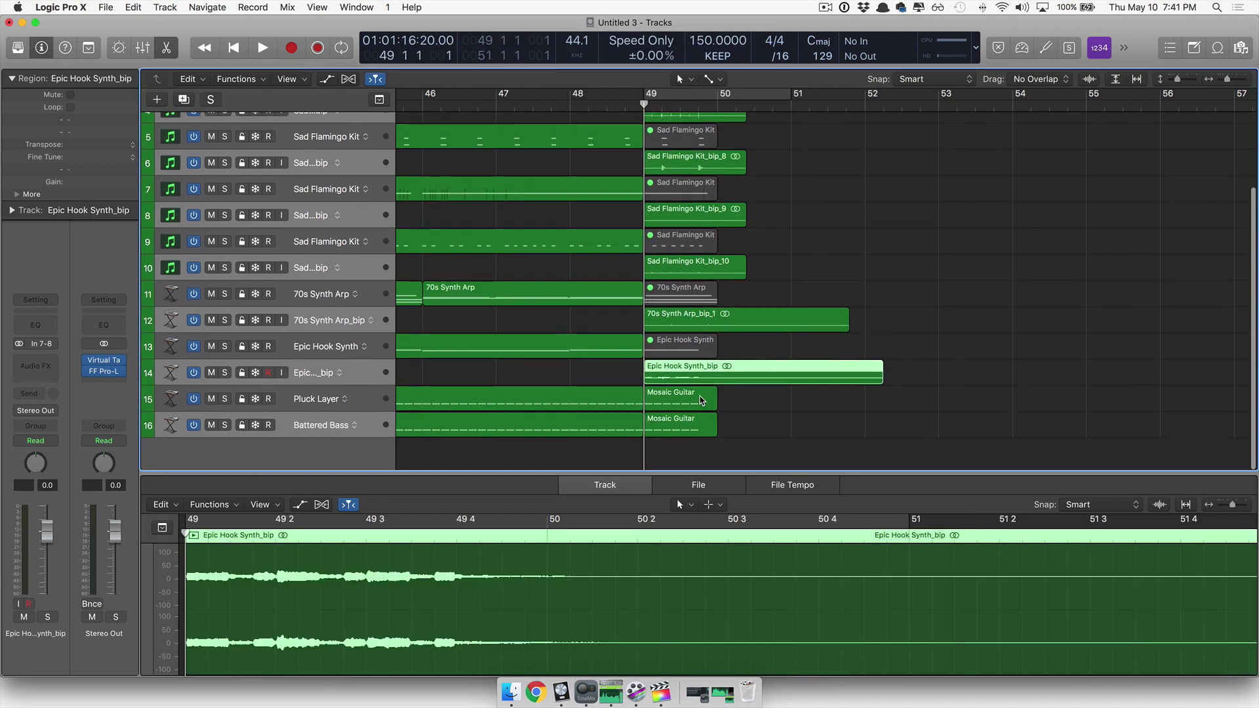
Step: Bounce the Pluck Layer and Battered Bass Mosaic Guitar final-bar regions, then deselect all
{"action": "right_click", "coordinate": [702, 400]}
{"action": "left_click", "coordinate": [722, 403]}
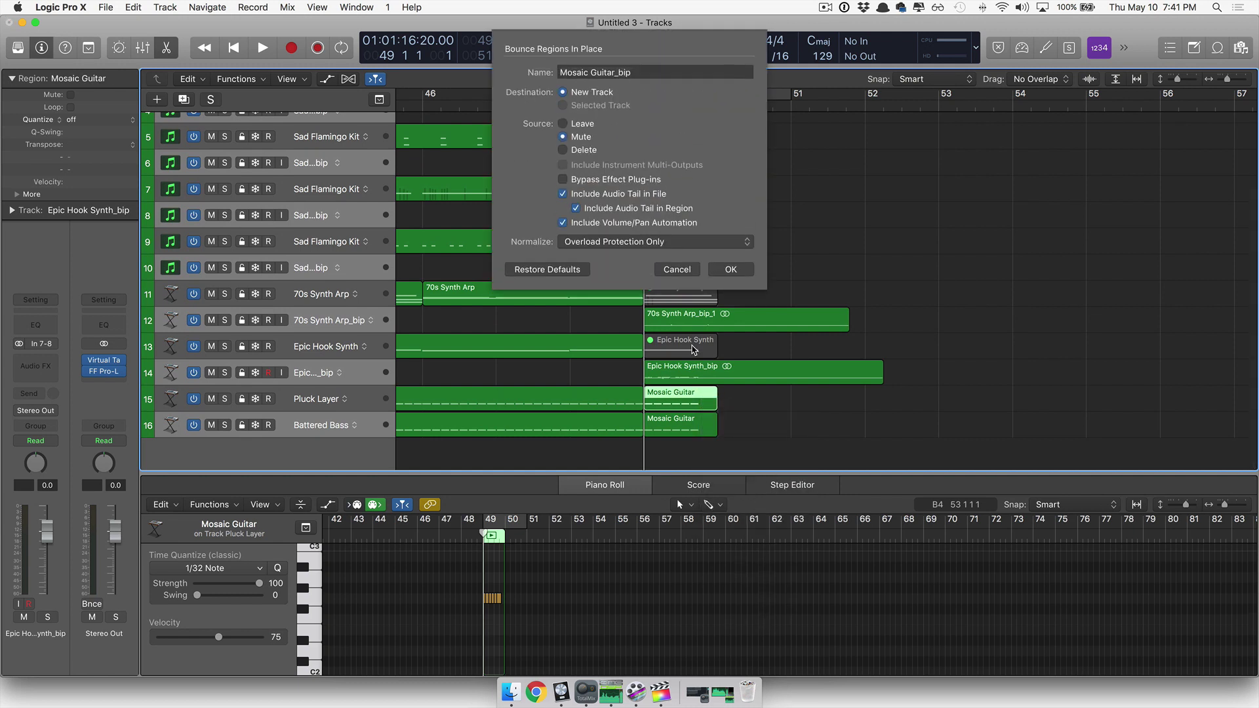
{"action": "left_click", "coordinate": [736, 273]}
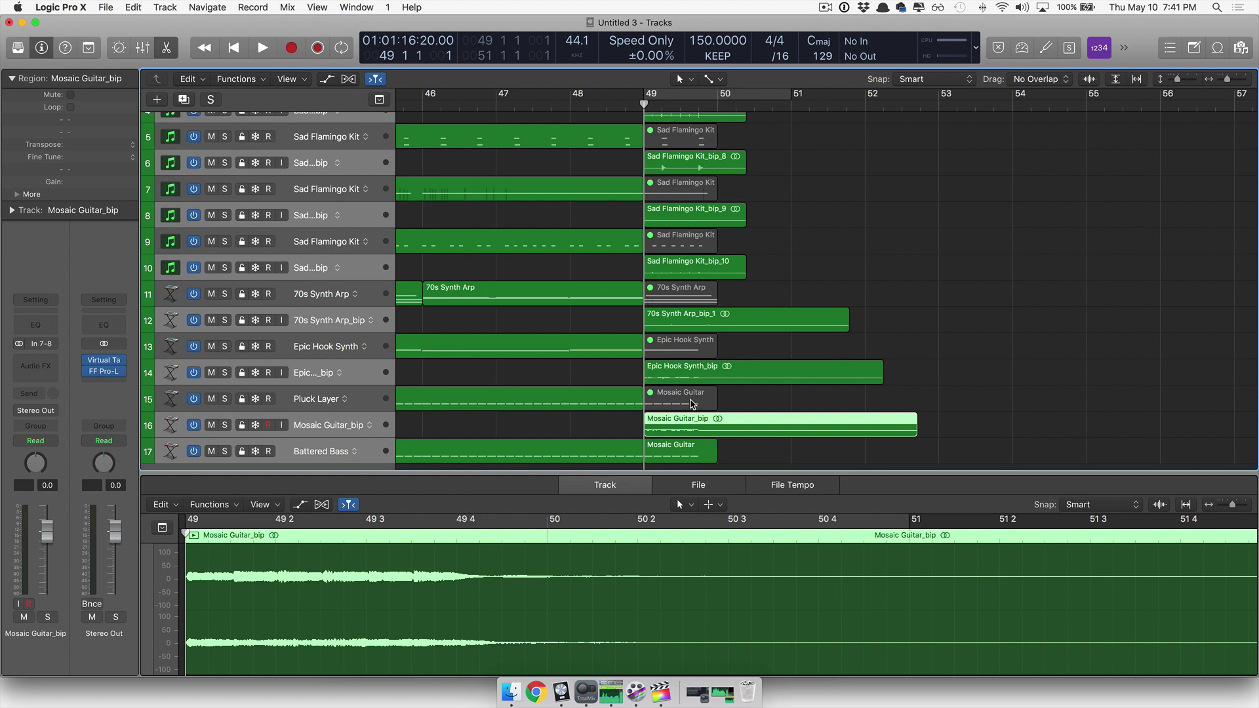
{"action": "right_click", "coordinate": [707, 453]}
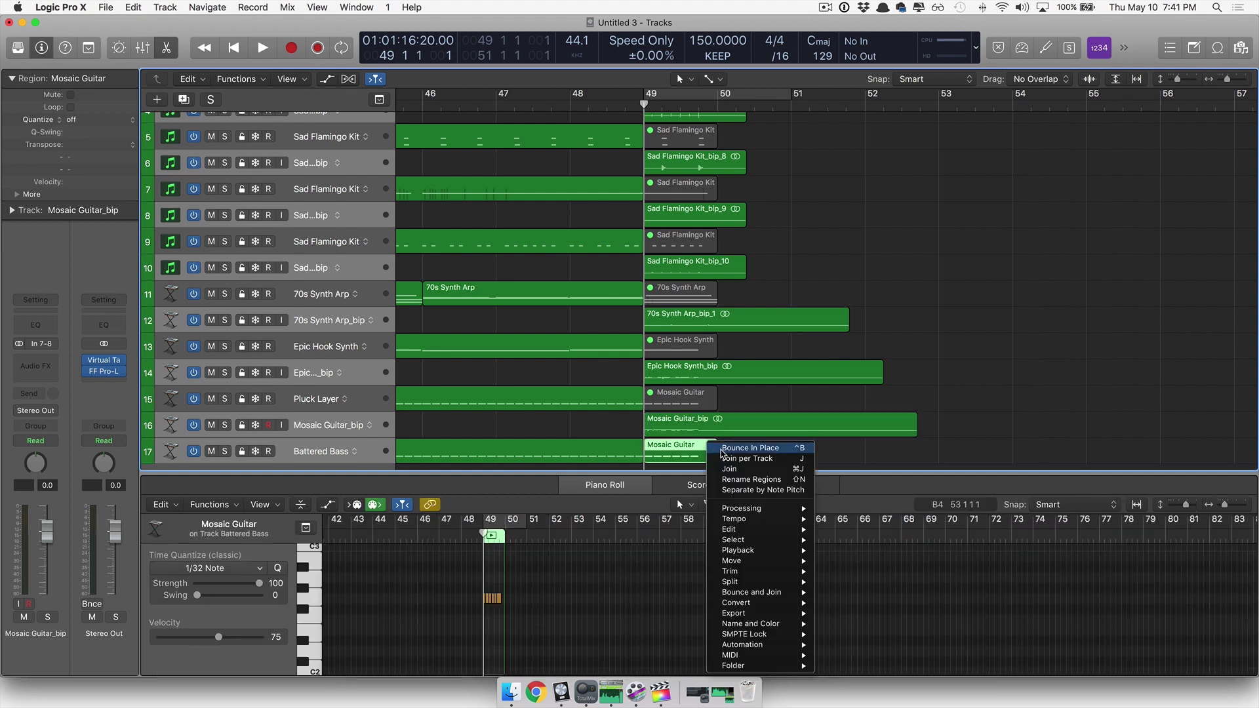
{"action": "left_click", "coordinate": [722, 451]}
{"action": "left_click", "coordinate": [731, 271]}
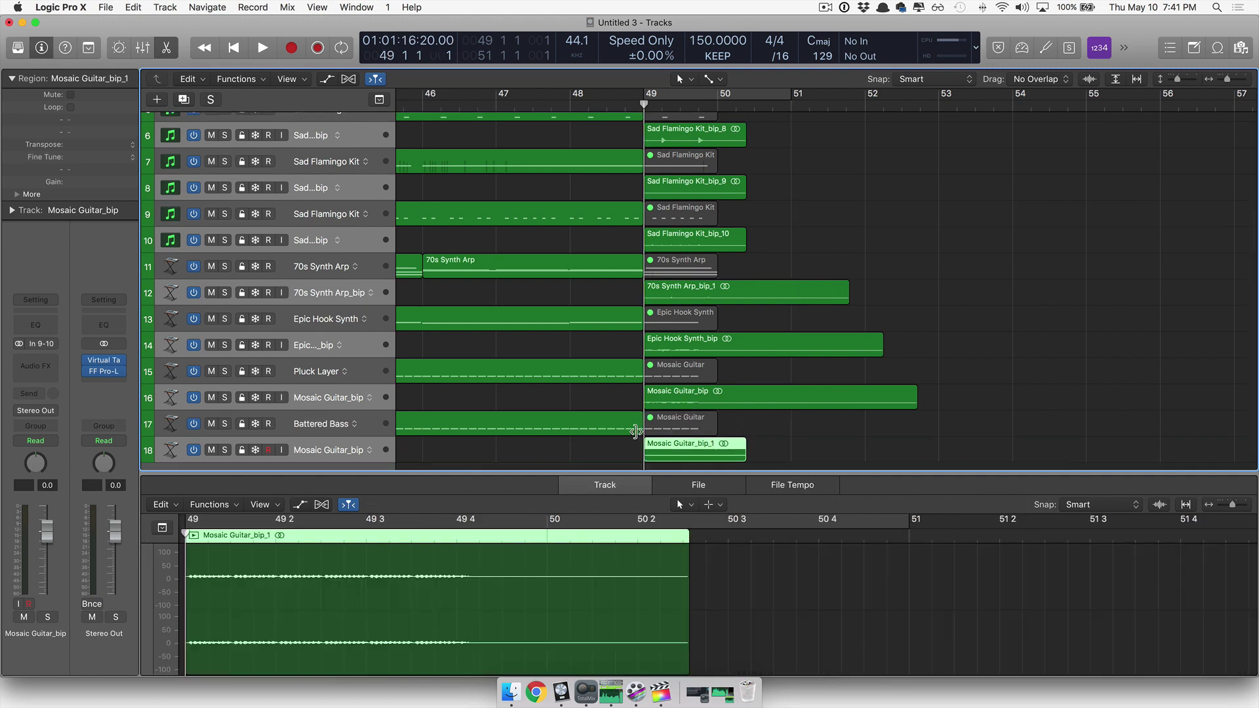
{"action": "left_click", "coordinate": [726, 420]}
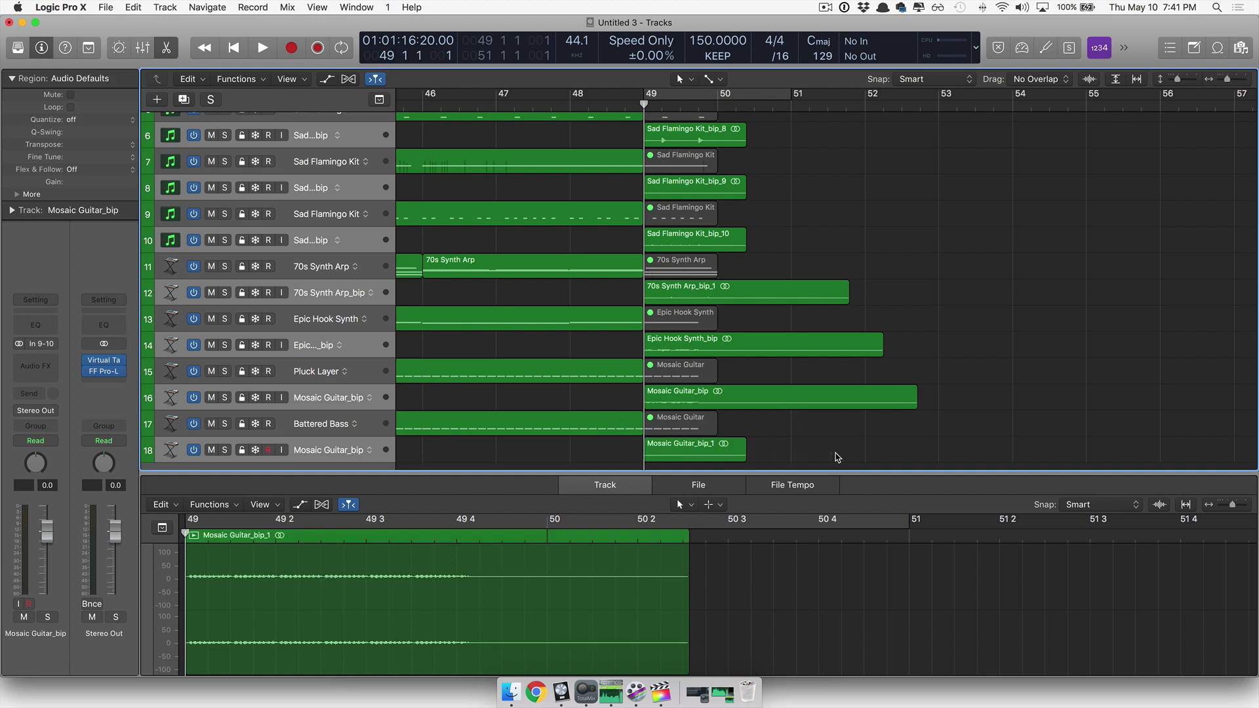
{"action": "scroll", "coordinate": [877, 458], "scroll_direction": "down", "scroll_amount": 2}
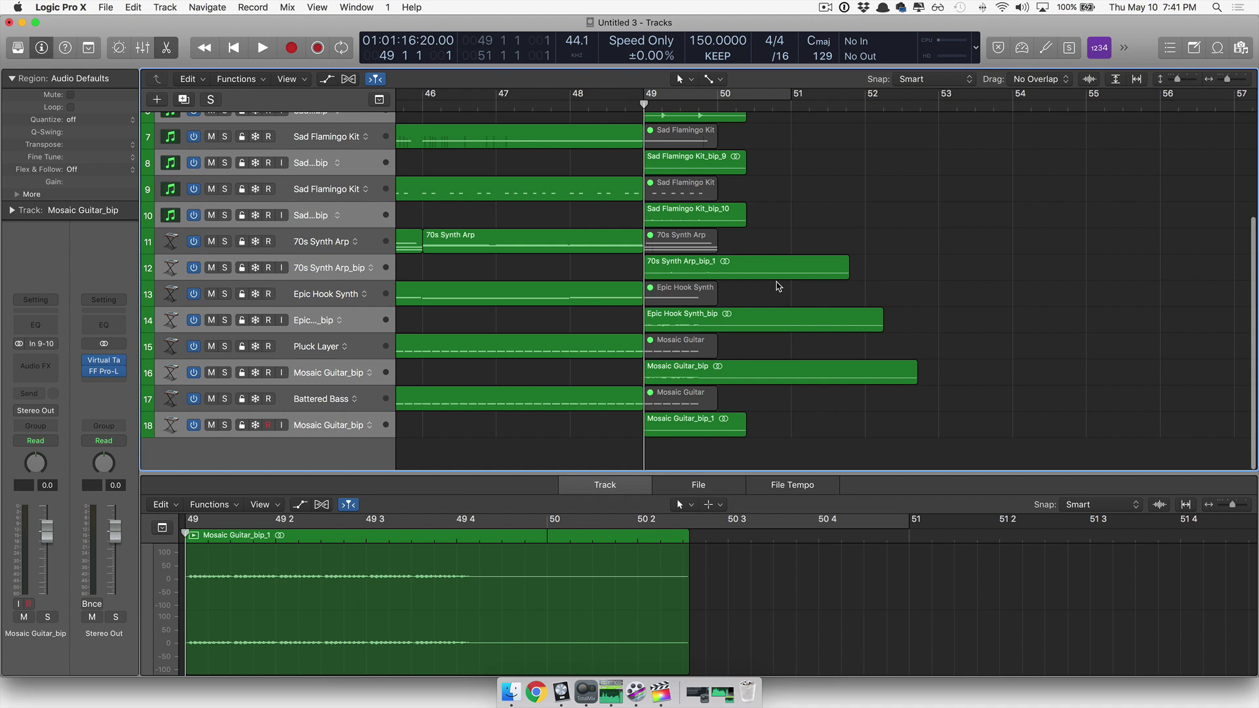
{"action": "scroll", "coordinate": [774, 280], "scroll_direction": "up", "scroll_amount": 5}
{"action": "left_click", "coordinate": [576, 100]}
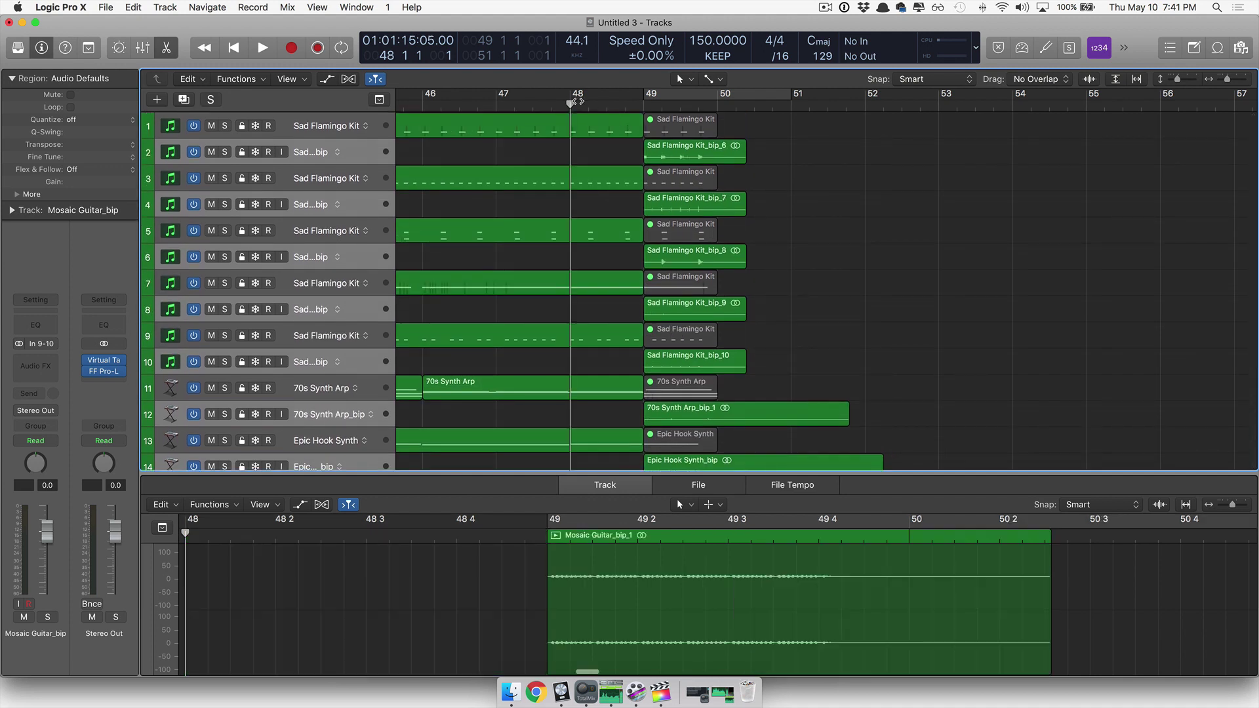
{"action": "key", "text": "space"}
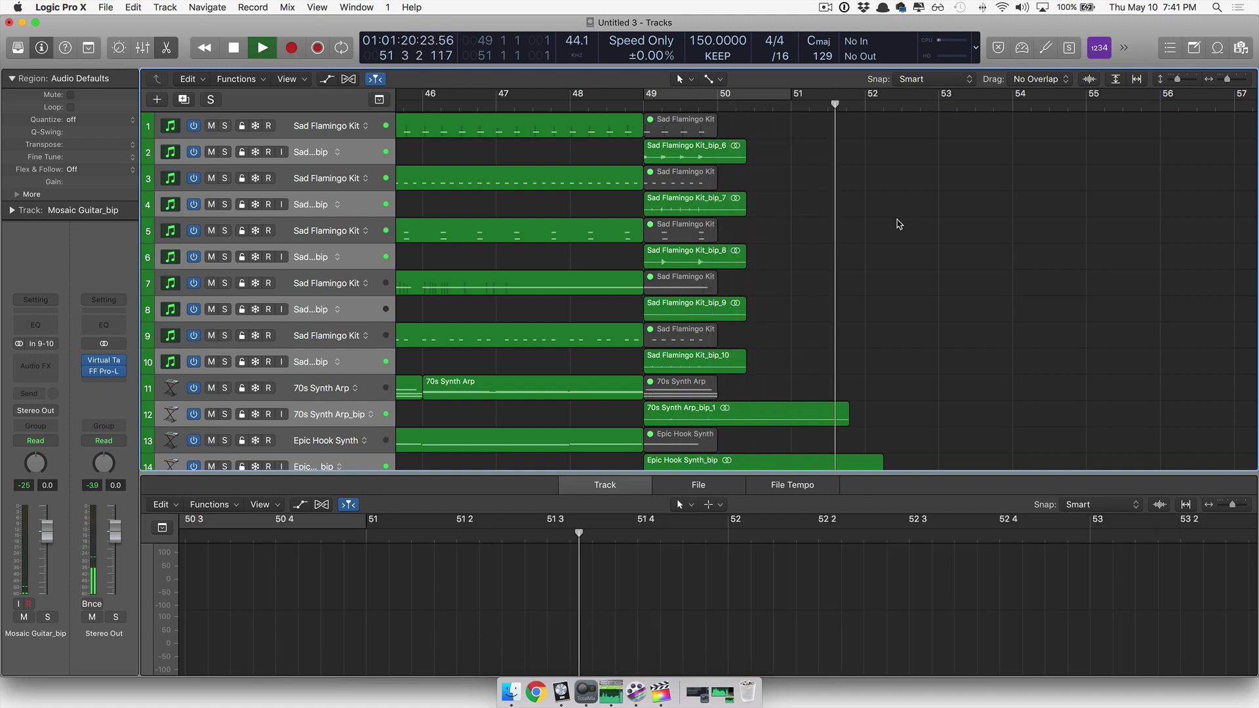
{"action": "key", "text": "space"}
{"action": "scroll", "coordinate": [892, 262], "scroll_direction": "down", "scroll_amount": 3}
{"action": "scroll", "coordinate": [852, 417], "scroll_direction": "down", "scroll_amount": 3}
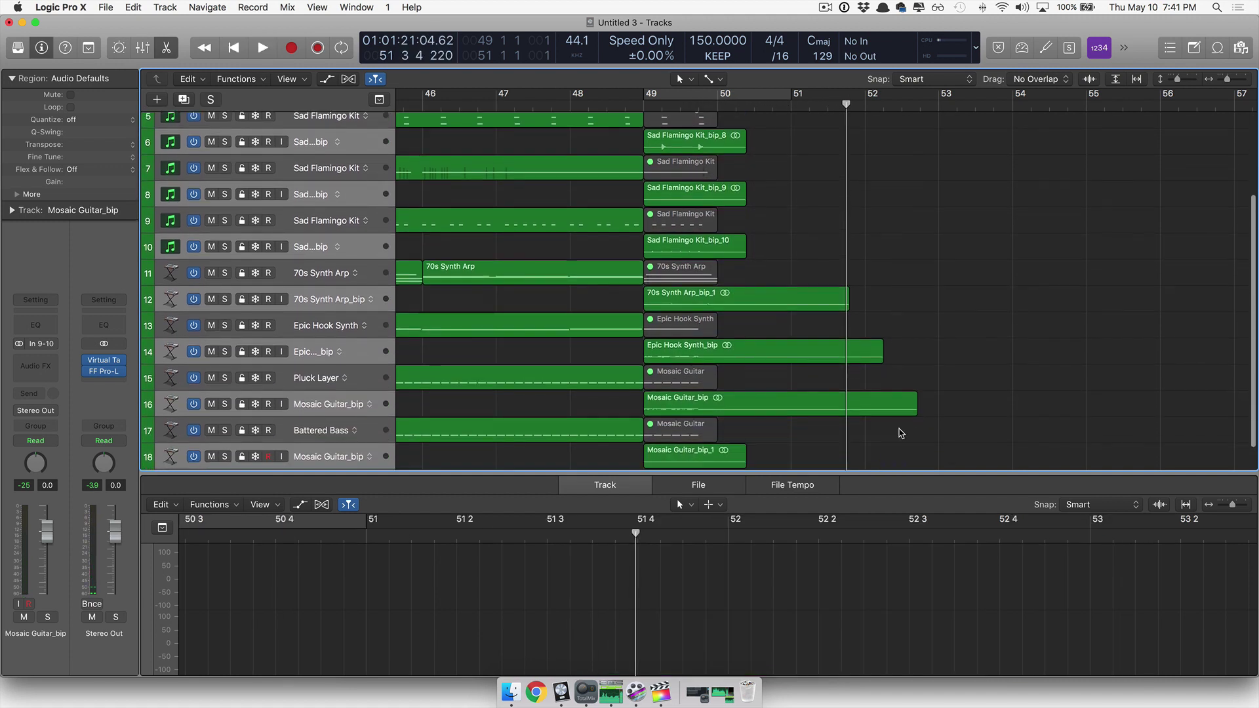
Step: With all eighteen final-bar regions selected, use the Fade Tool to draw a fade-out on Mosaic Guitar_bip's end
{"action": "left_click_drag", "start_coordinate": [916, 460], "coordinate": [690, 7]}
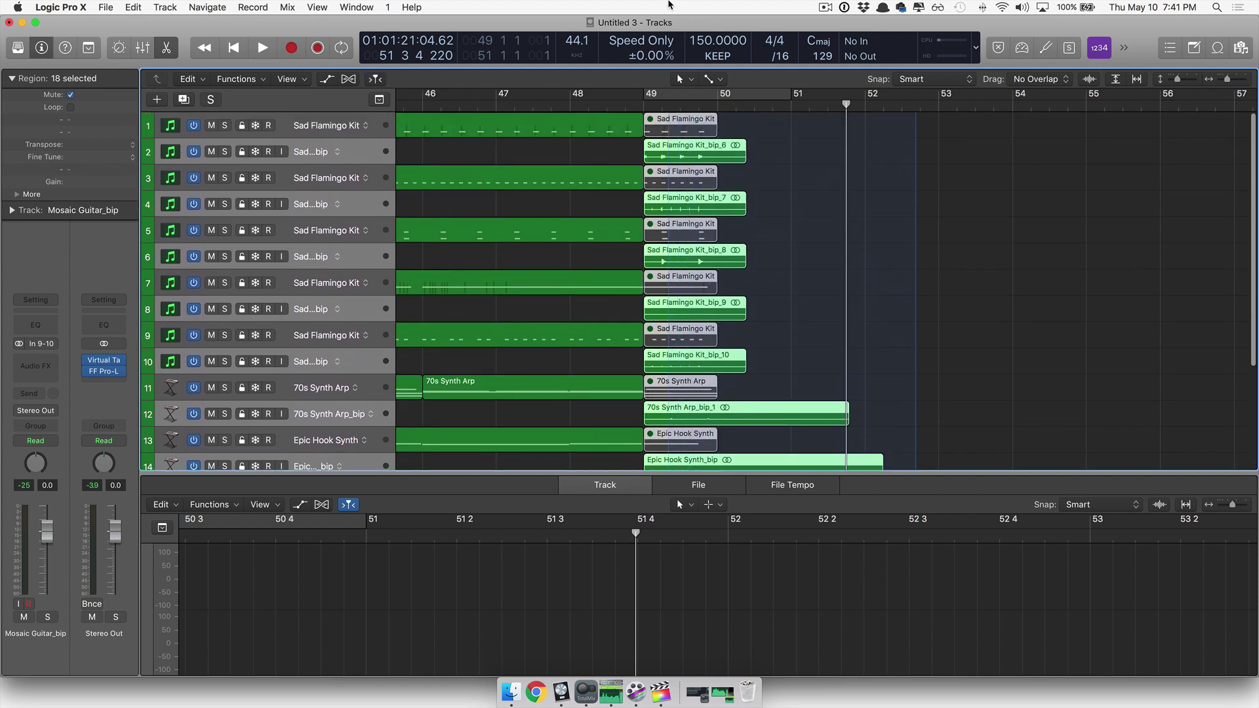
{"action": "left_click", "coordinate": [784, 260], "text": "ctrl+alt"}
{"action": "left_click", "coordinate": [784, 260], "text": "ctrl+alt"}
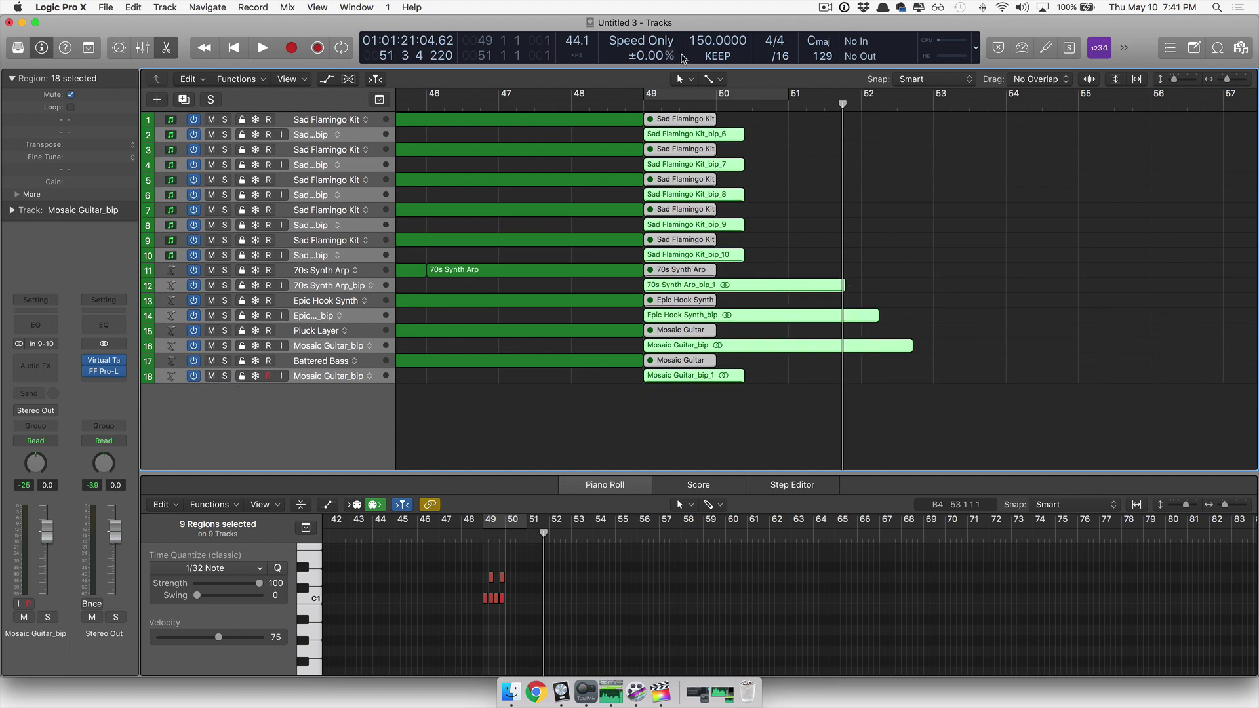
{"action": "left_click", "coordinate": [713, 79]}
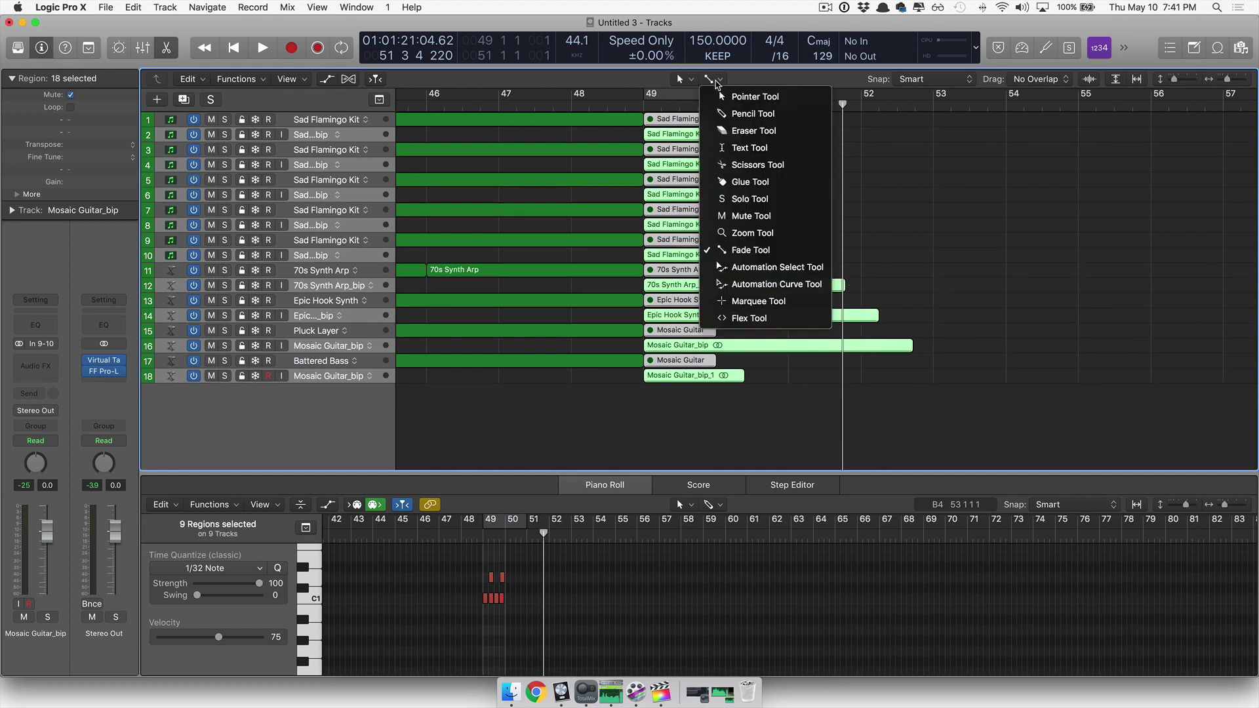
{"action": "left_click", "coordinate": [728, 249]}
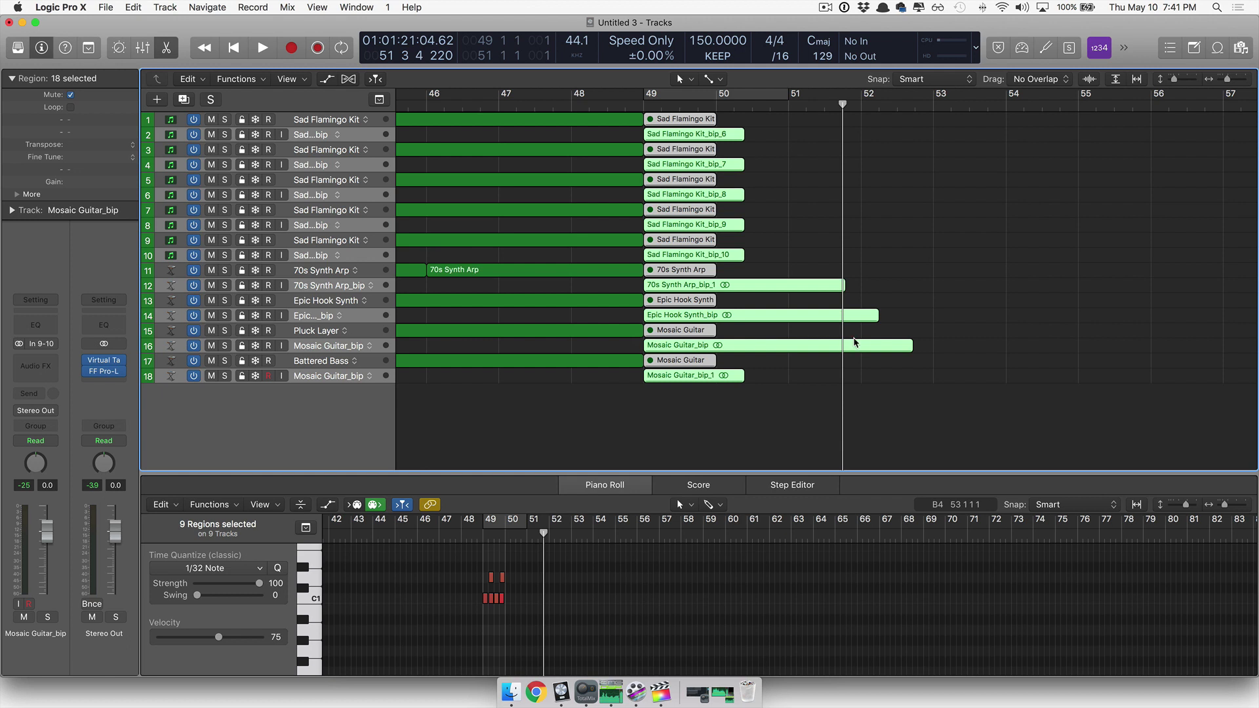
{"action": "key", "text": "z"}
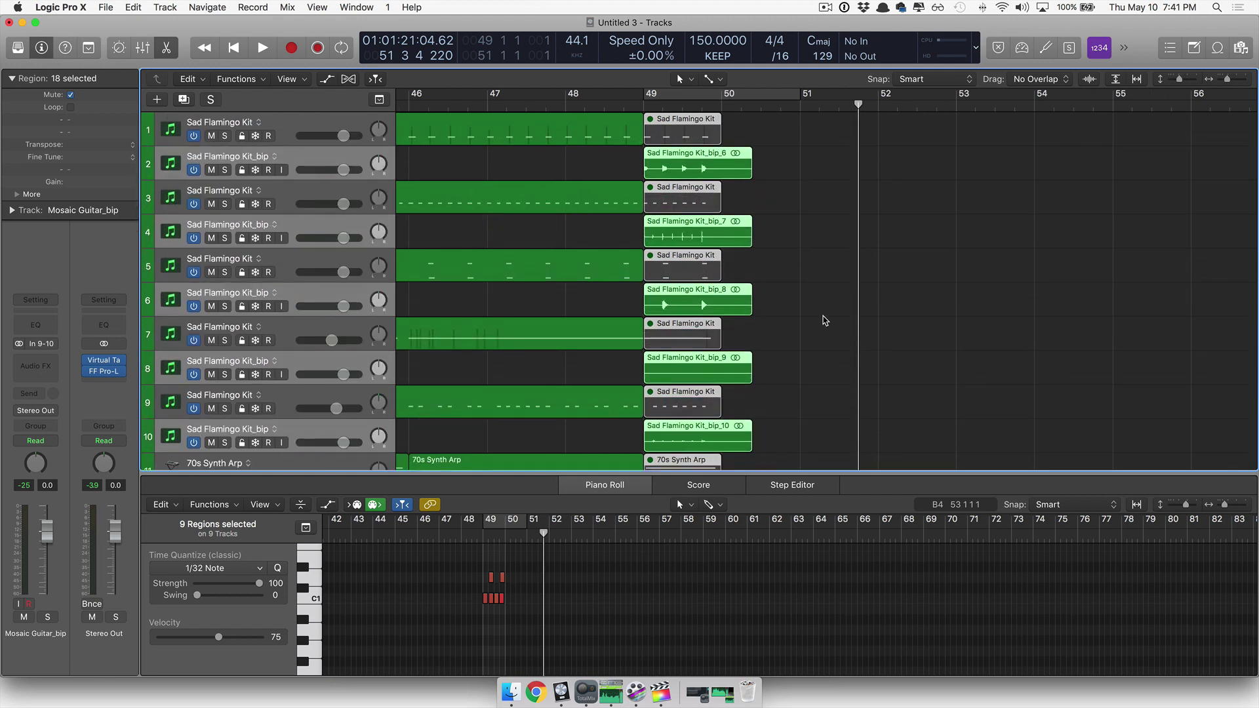
{"action": "scroll", "coordinate": [823, 318], "scroll_direction": "down", "scroll_amount": 8}
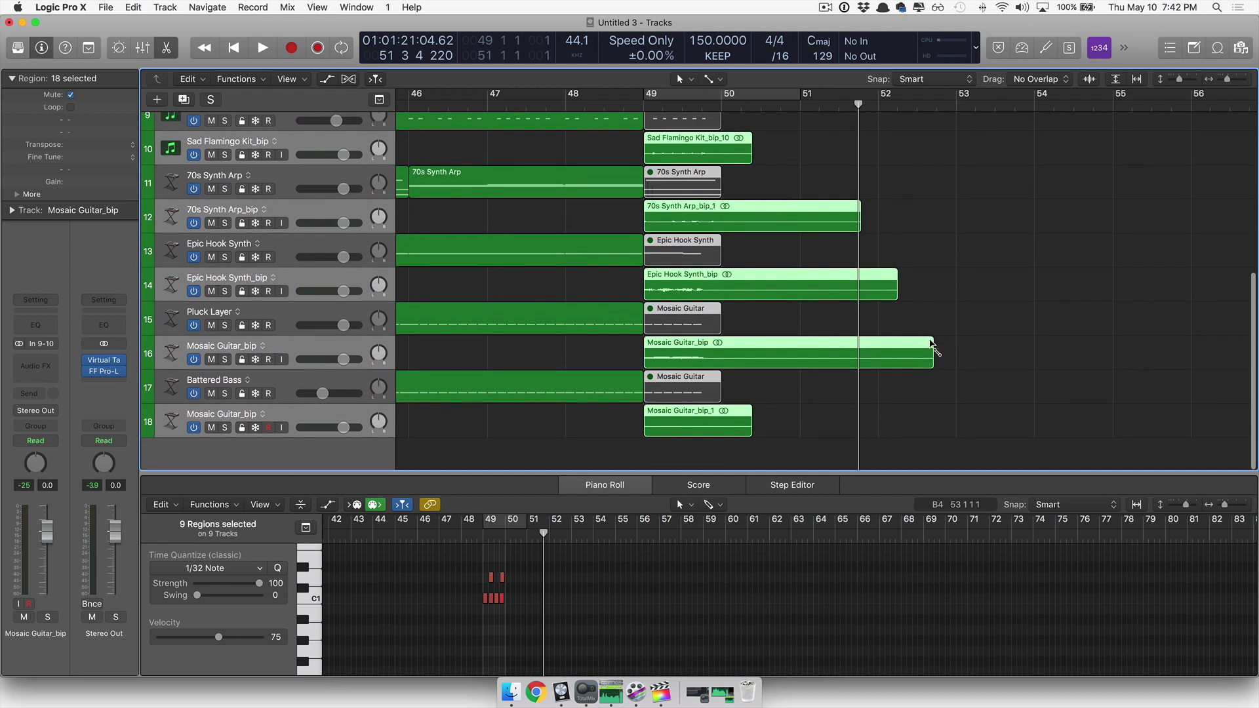
{"action": "left_click_drag", "start_coordinate": [931, 341], "coordinate": [629, 331]}
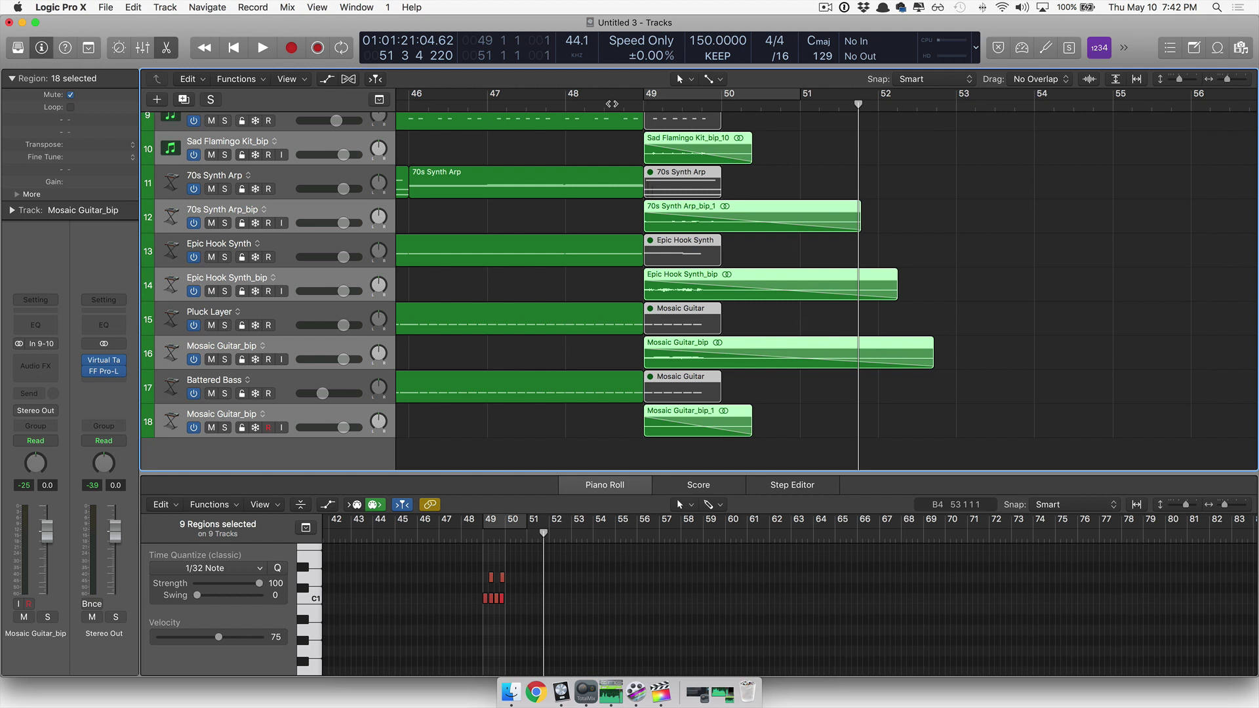
Step: Audition the ending from bar 48 and change the fade-outs to Slow Down fades
{"action": "left_click", "coordinate": [565, 106]}
{"action": "key", "text": "space"}
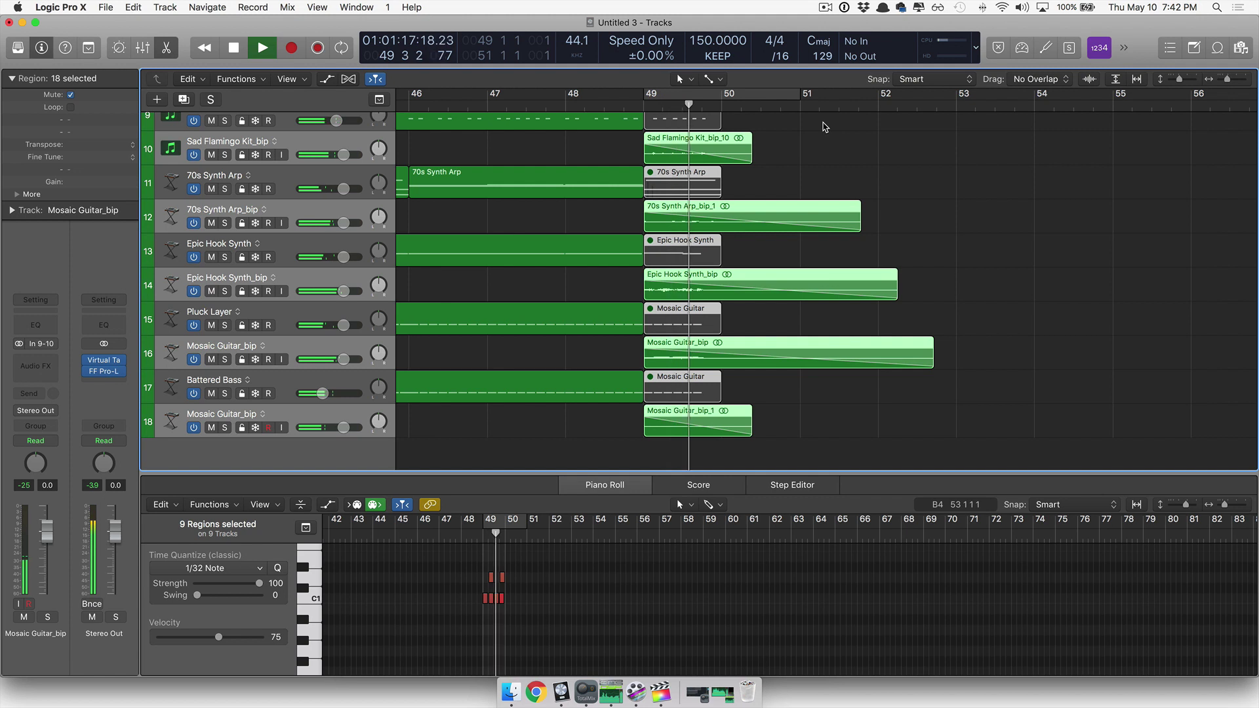
{"action": "key", "text": "space"}
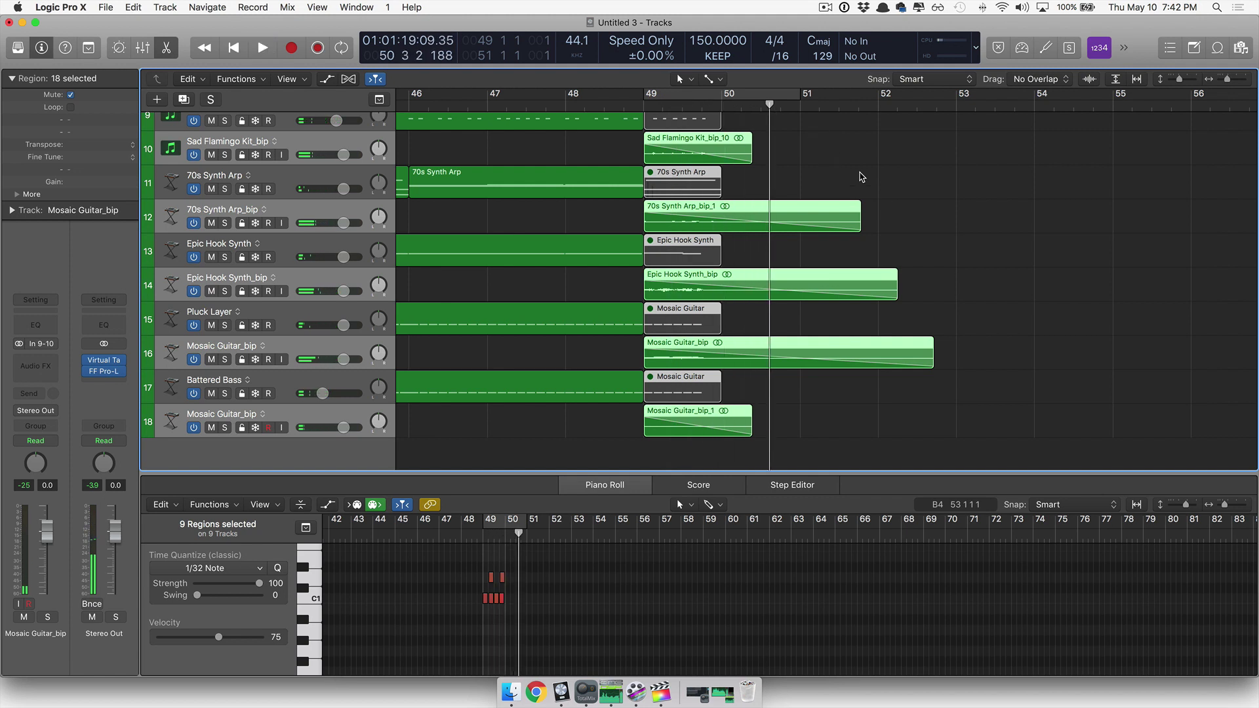
{"action": "right_click", "coordinate": [911, 340]}
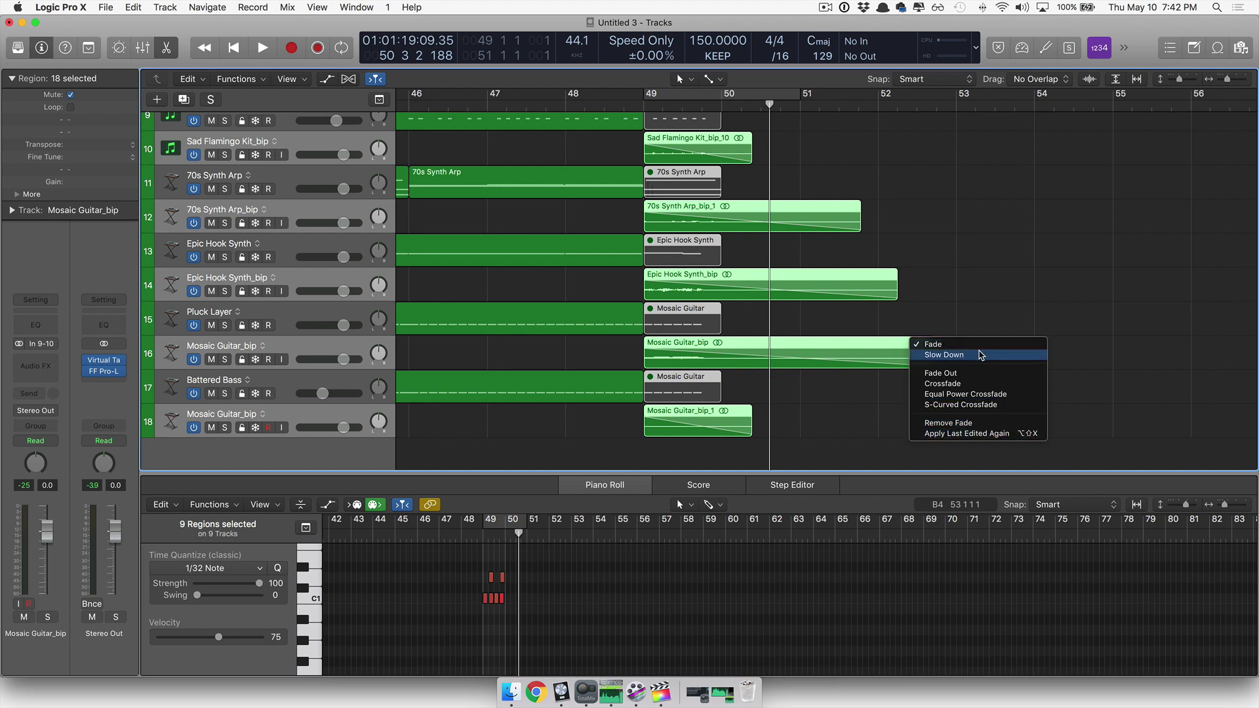
{"action": "left_click", "coordinate": [979, 355]}
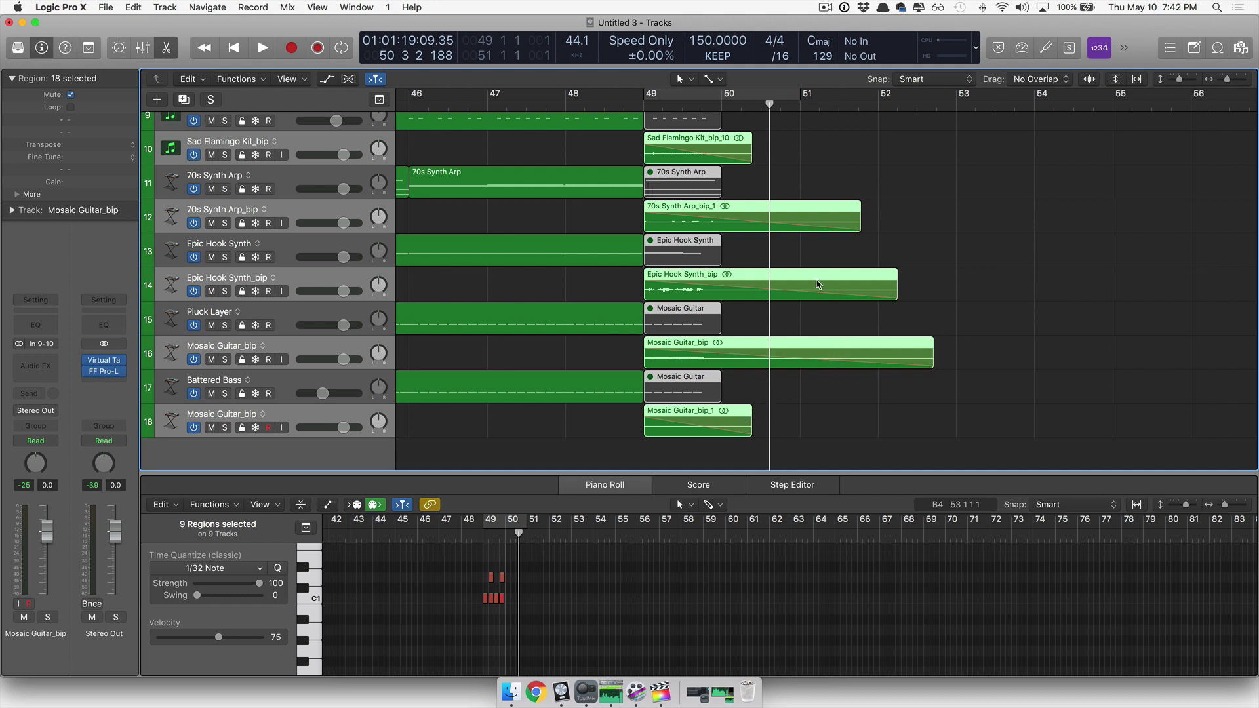
{"action": "left_click", "coordinate": [565, 105]}
{"action": "key", "text": "space"}
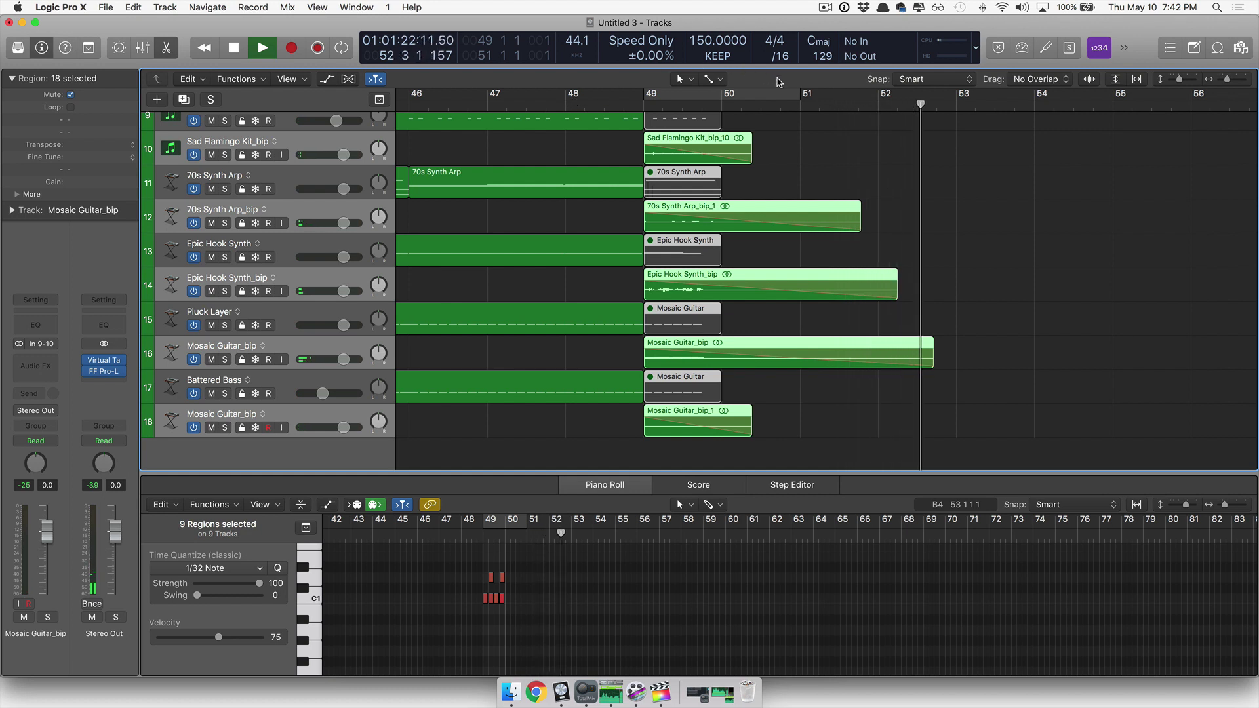
{"action": "key", "text": "space"}
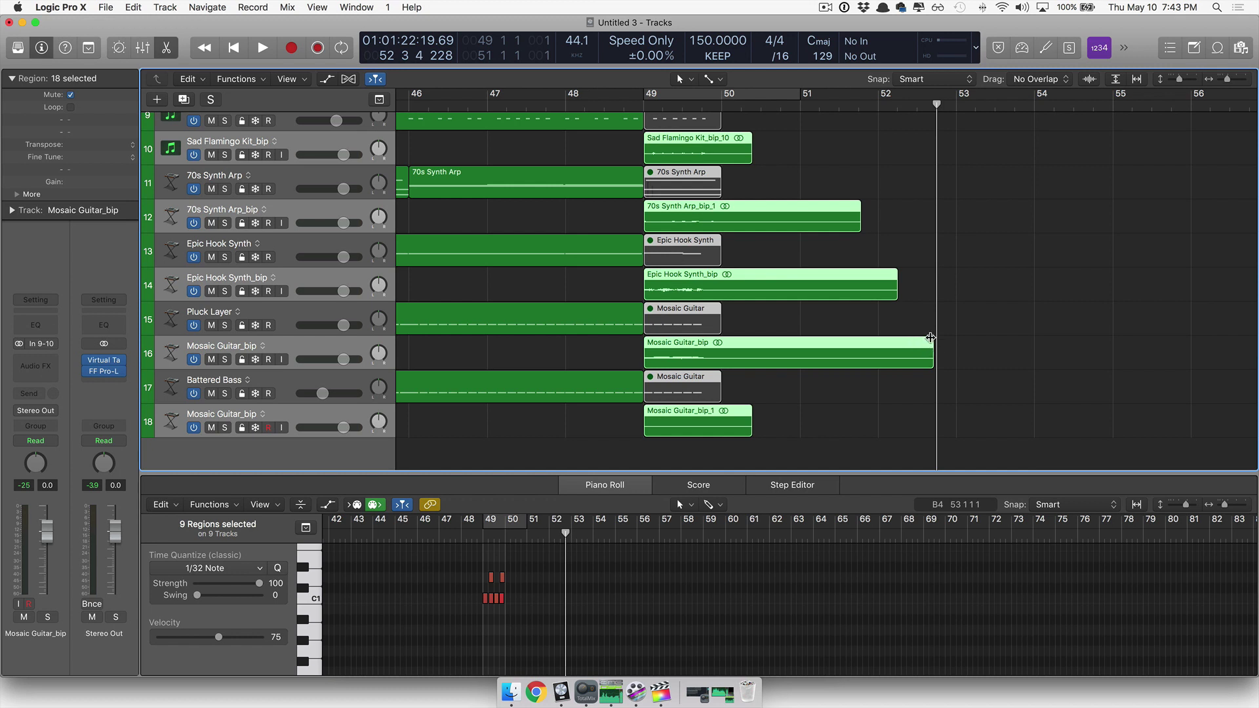
Step: Redraw the Mosaic Guitar_bip fade-out to start near bar 51 and reset its curve type
{"action": "left_click_drag", "start_coordinate": [929, 338], "coordinate": [804, 339]}
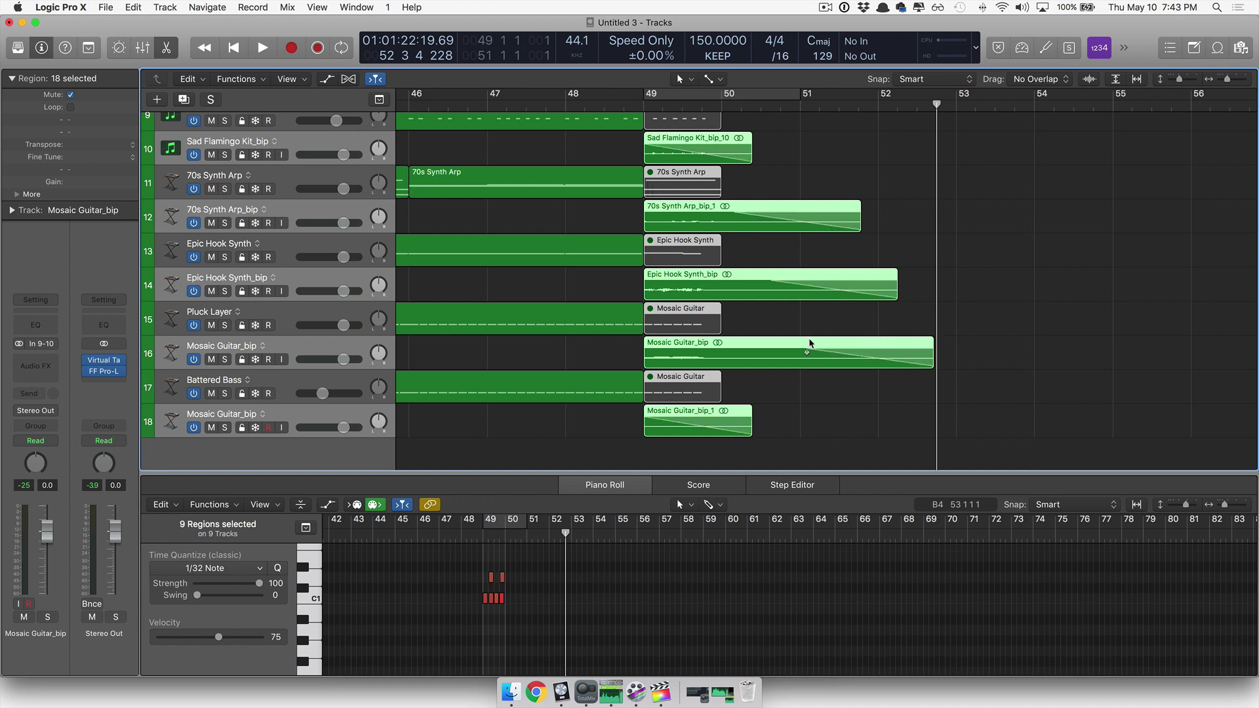
{"action": "right_click", "coordinate": [809, 343]}
{"action": "left_click", "coordinate": [830, 354]}
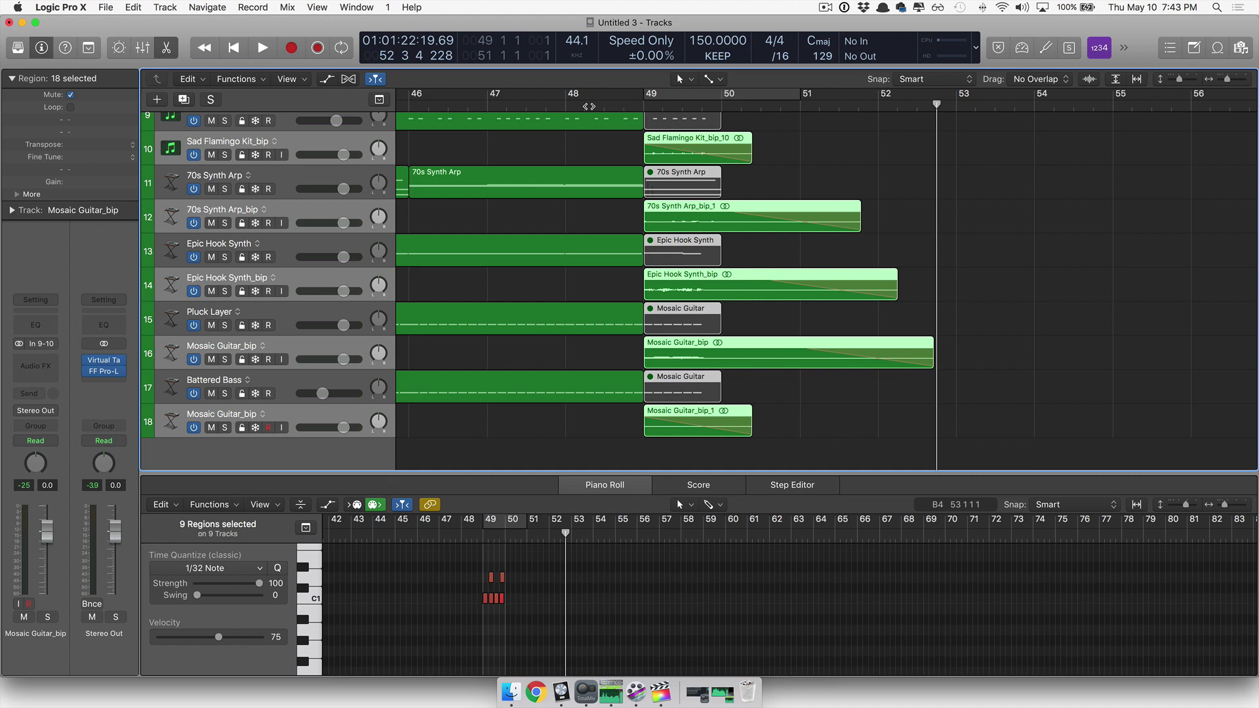
Step: Play the ending from bar 48 to hear the new fades, then stop
{"action": "left_click", "coordinate": [565, 108]}
{"action": "key", "text": "space"}
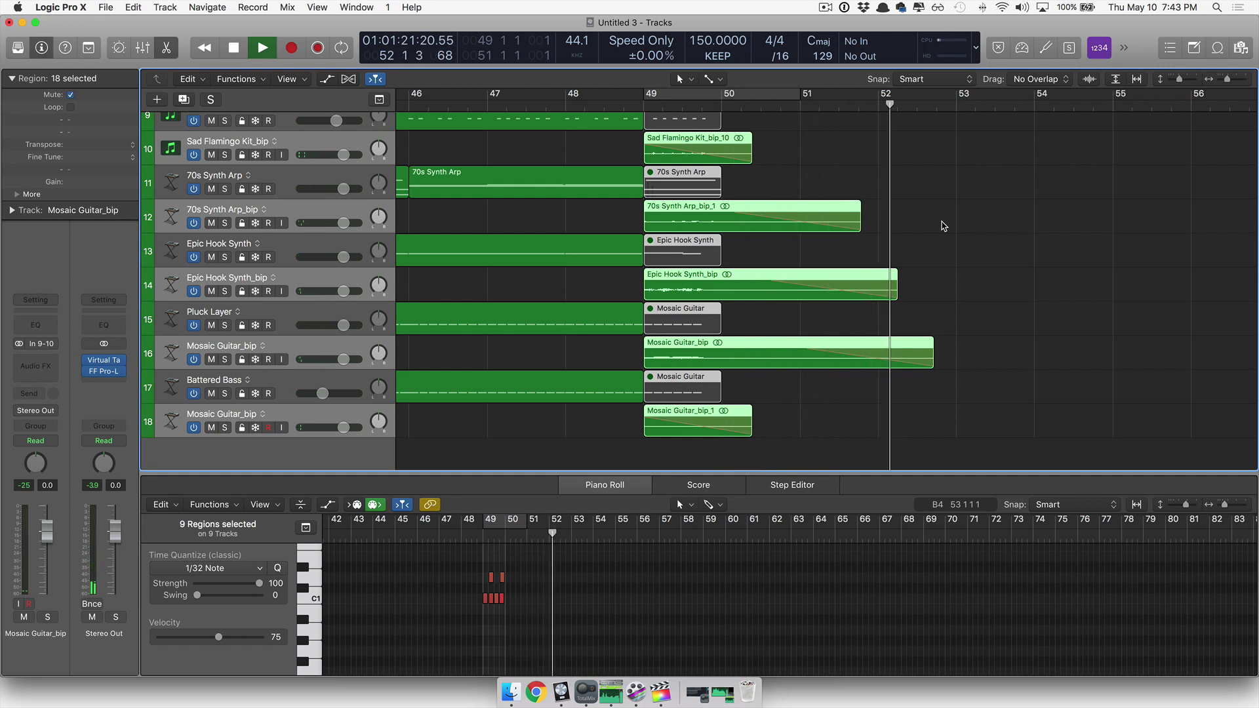
{"action": "key", "text": "space"}
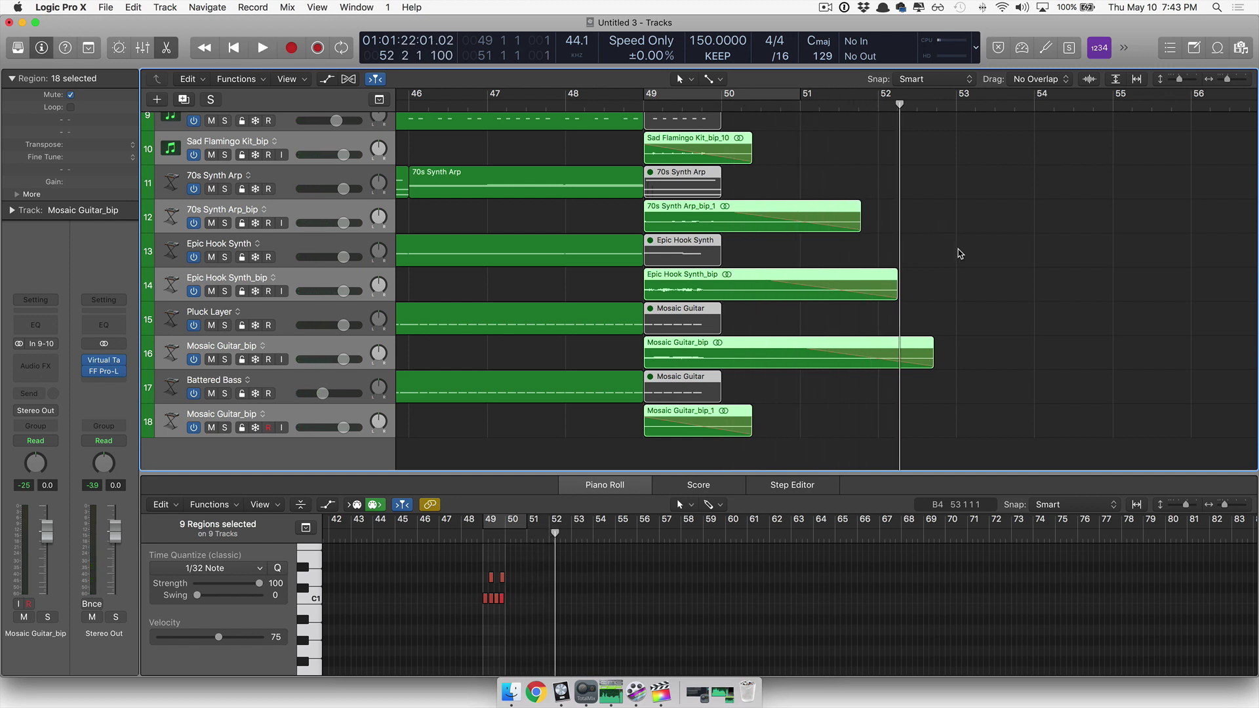
Step: Select the first 70s Synth Arp region, zoom out, and play the song from the start
{"action": "key", "text": "Return"}
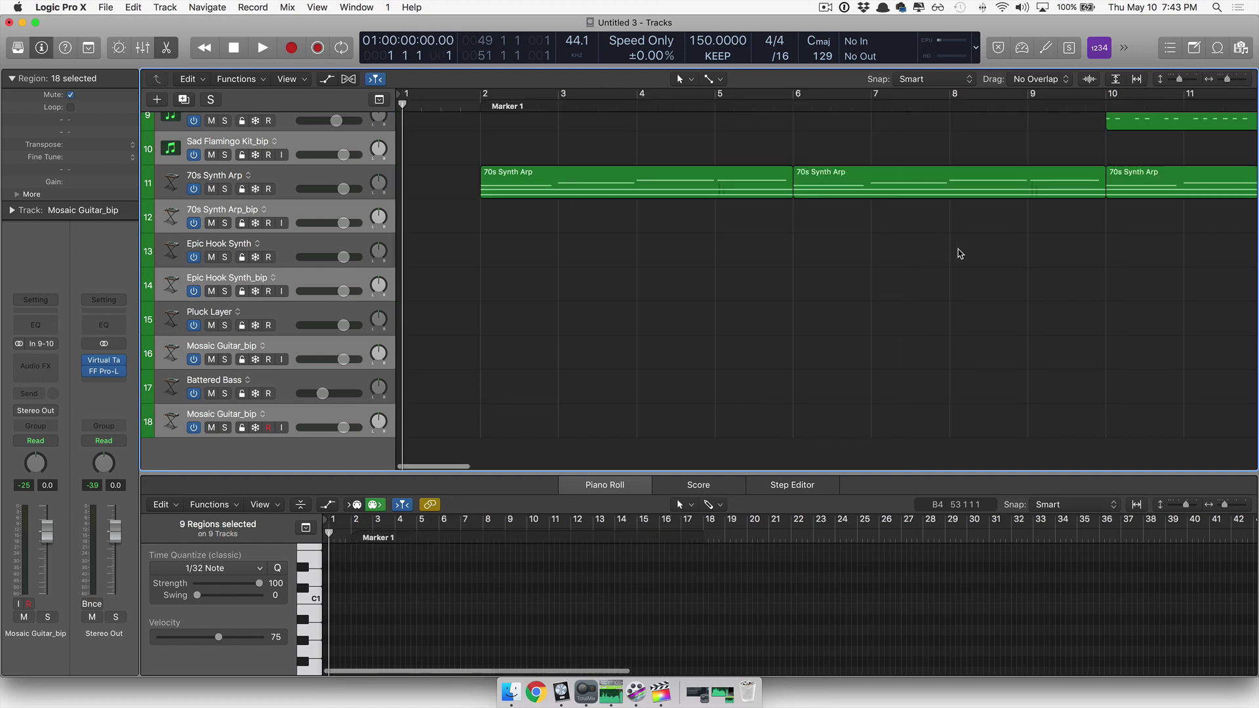
{"action": "left_click", "coordinate": [620, 184]}
{"action": "right_click", "coordinate": [622, 183]}
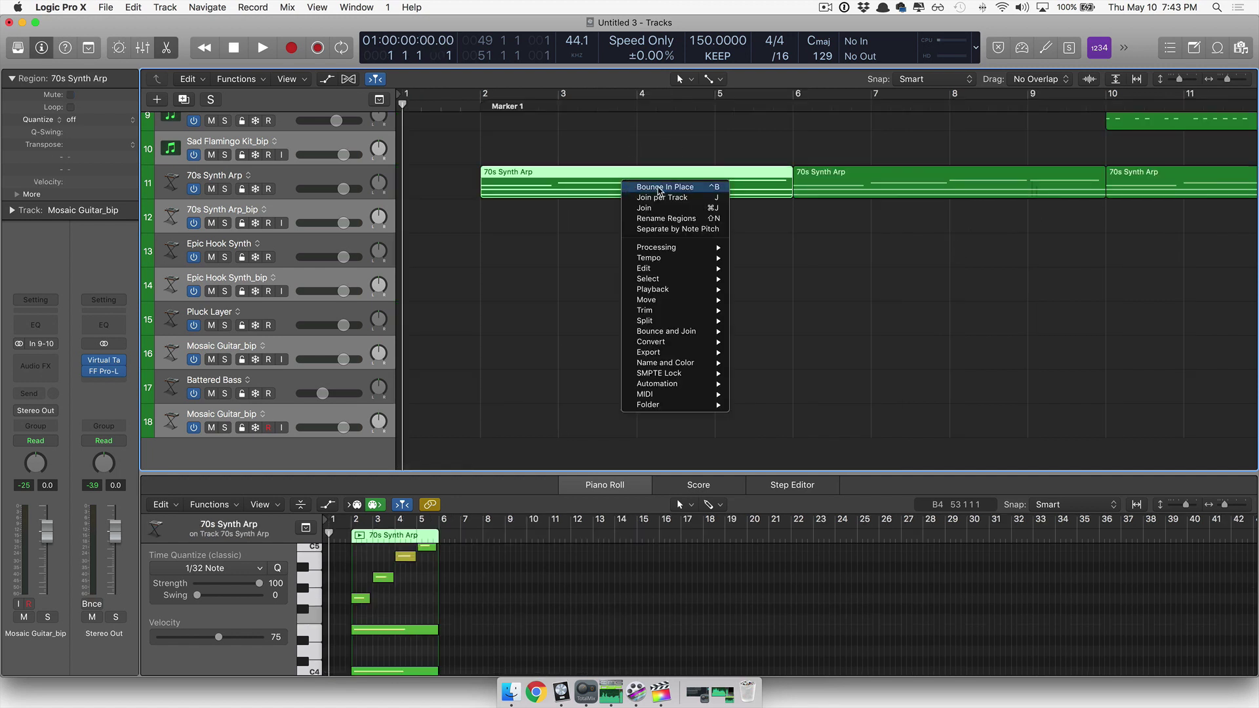
{"action": "key", "text": "Escape"}
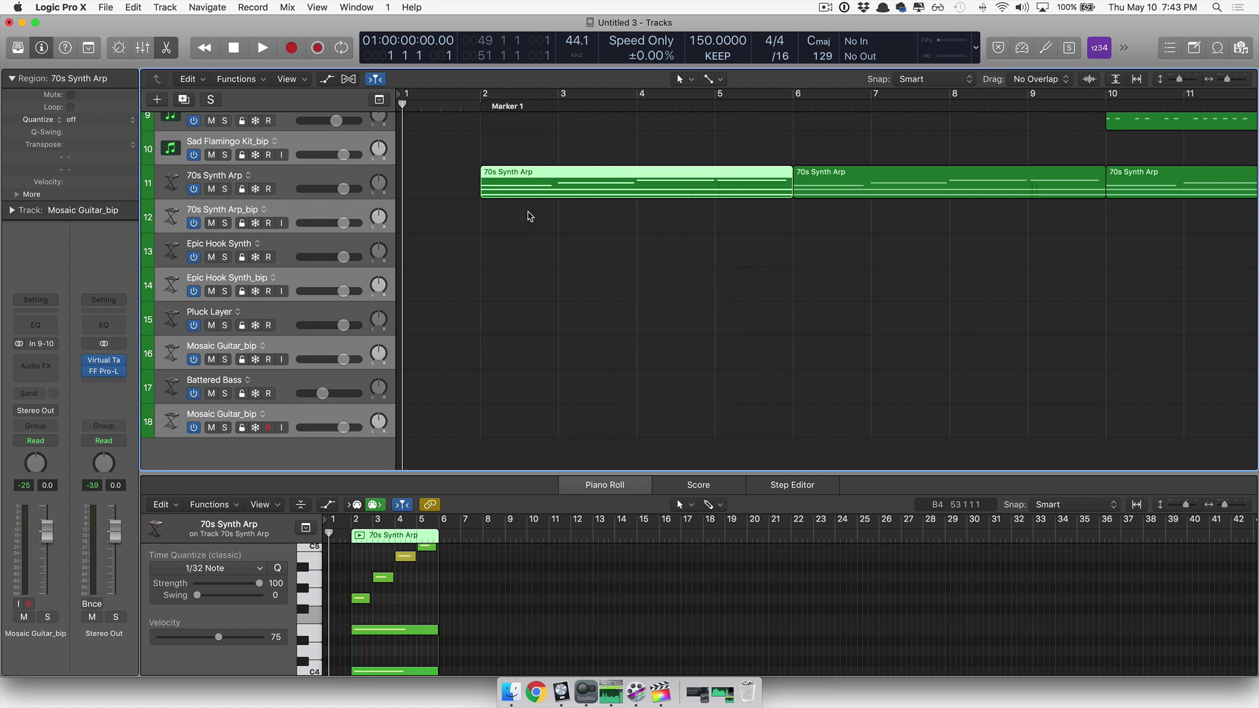
{"action": "key", "text": "super+Left"}
{"action": "key", "text": "super+Left"}
{"action": "key", "text": "super+Left"}
{"action": "key", "text": "super+Left"}
{"action": "key", "text": "space"}
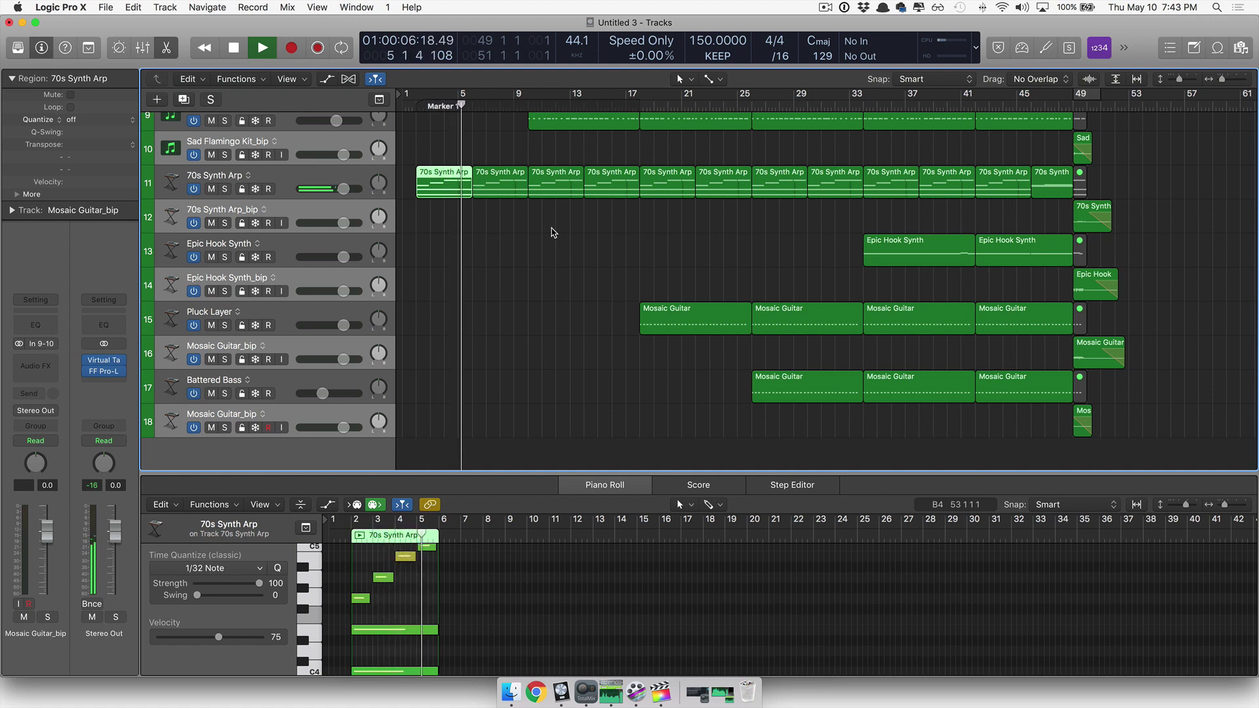
{"action": "key", "text": "space"}
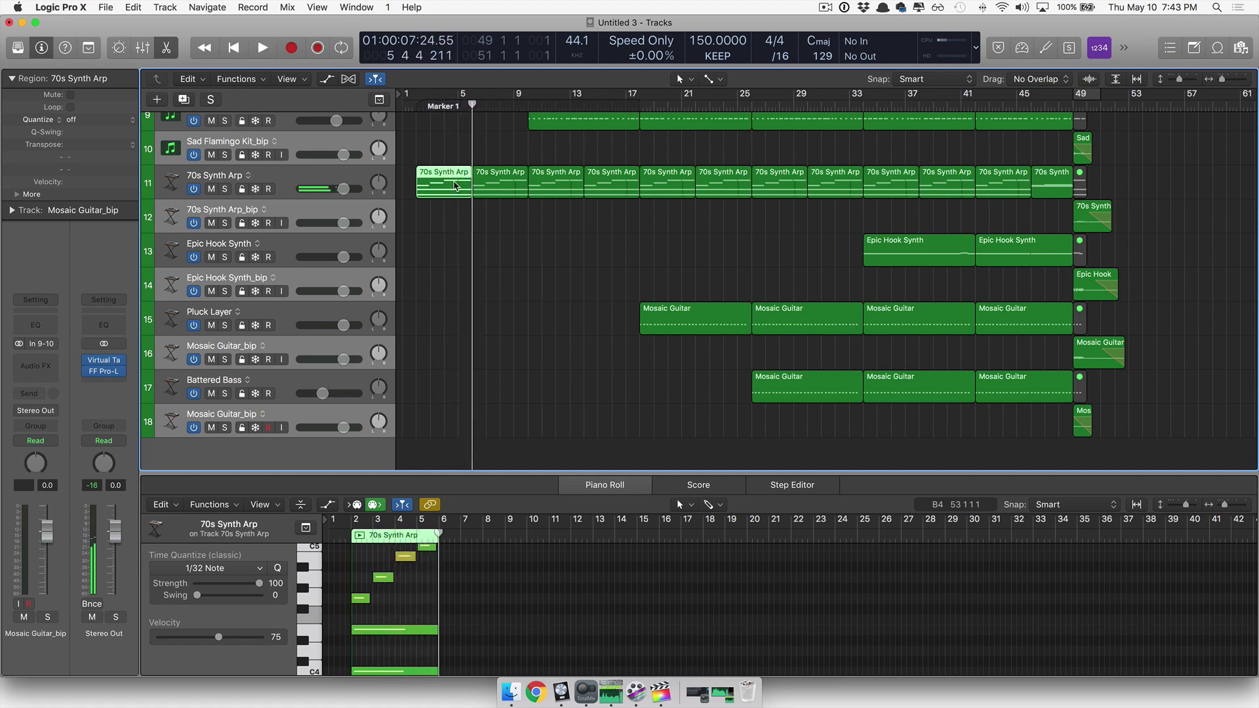
Step: Bounce the first 70s Synth Arp region in place and select the new 70s Synth Arp_bip_2
{"action": "right_click", "coordinate": [457, 186]}
{"action": "left_click", "coordinate": [499, 187]}
{"action": "left_click", "coordinate": [715, 269]}
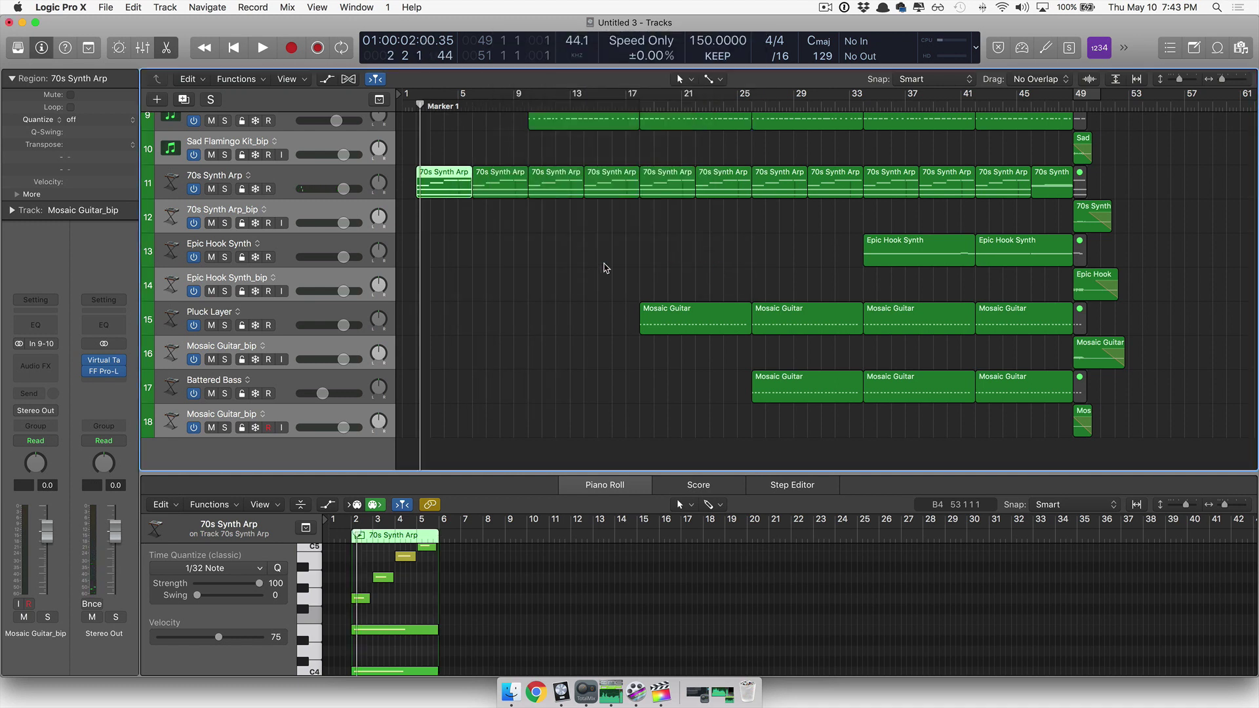
{"action": "left_click", "coordinate": [442, 211]}
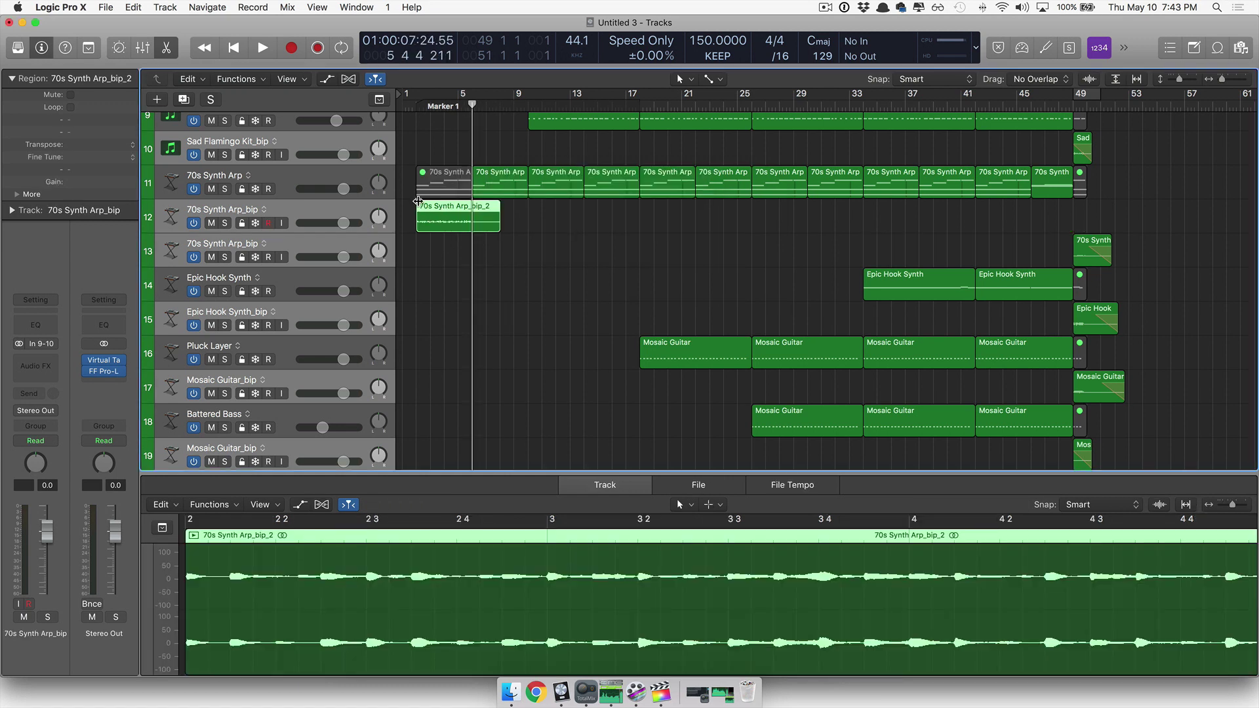
Step: Draw a Speed Up fade-in across all of 70s Synth Arp_bip_2, then play from the start
{"action": "left_click_drag", "start_coordinate": [418, 202], "coordinate": [499, 204]}
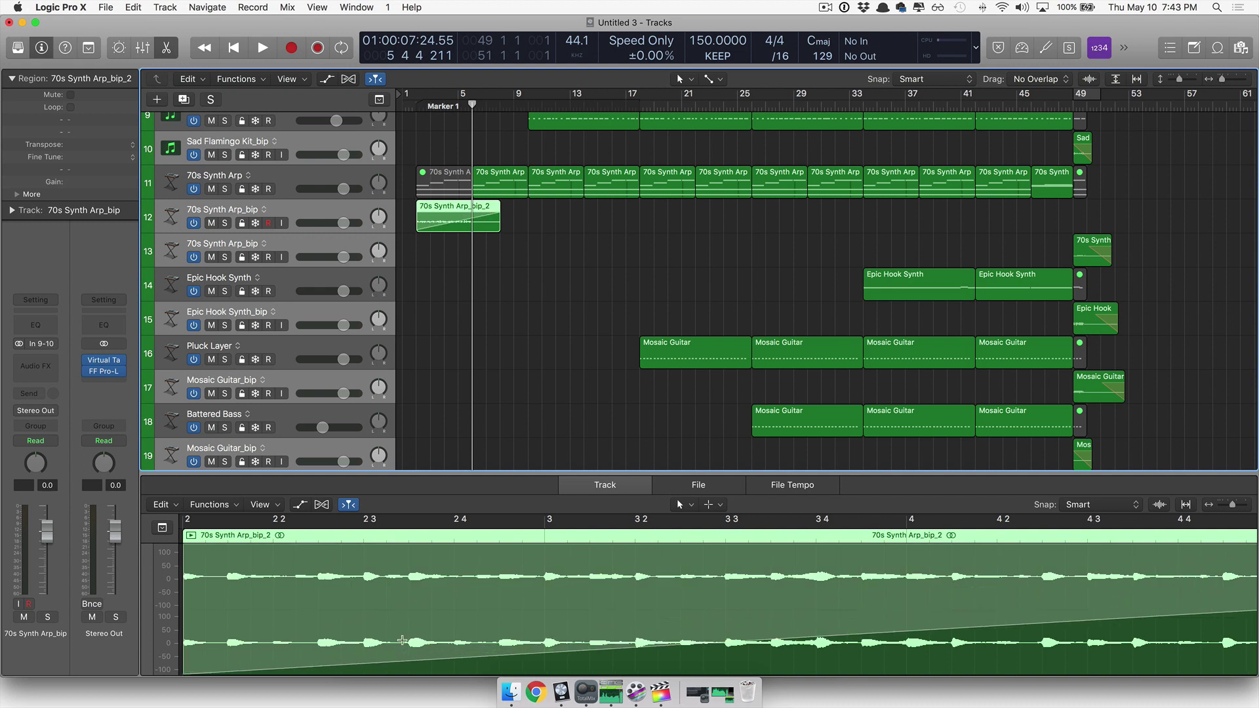
{"action": "right_click", "coordinate": [438, 222]}
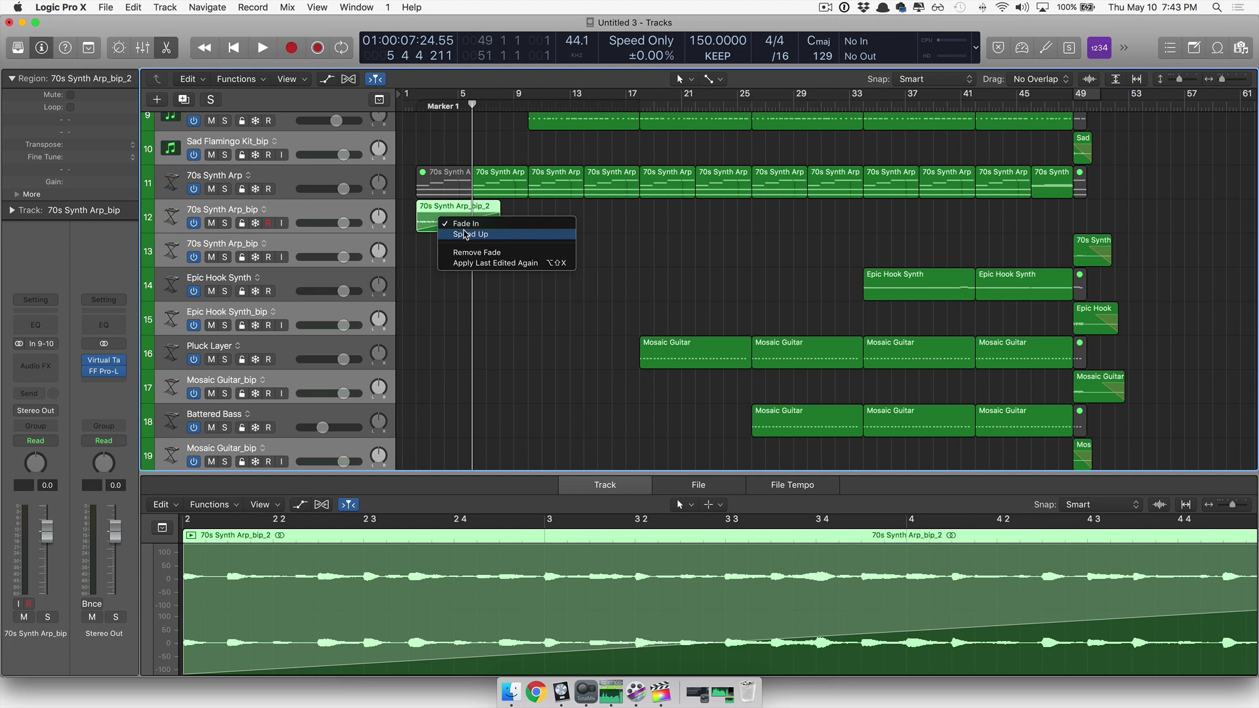
{"action": "left_click", "coordinate": [465, 235]}
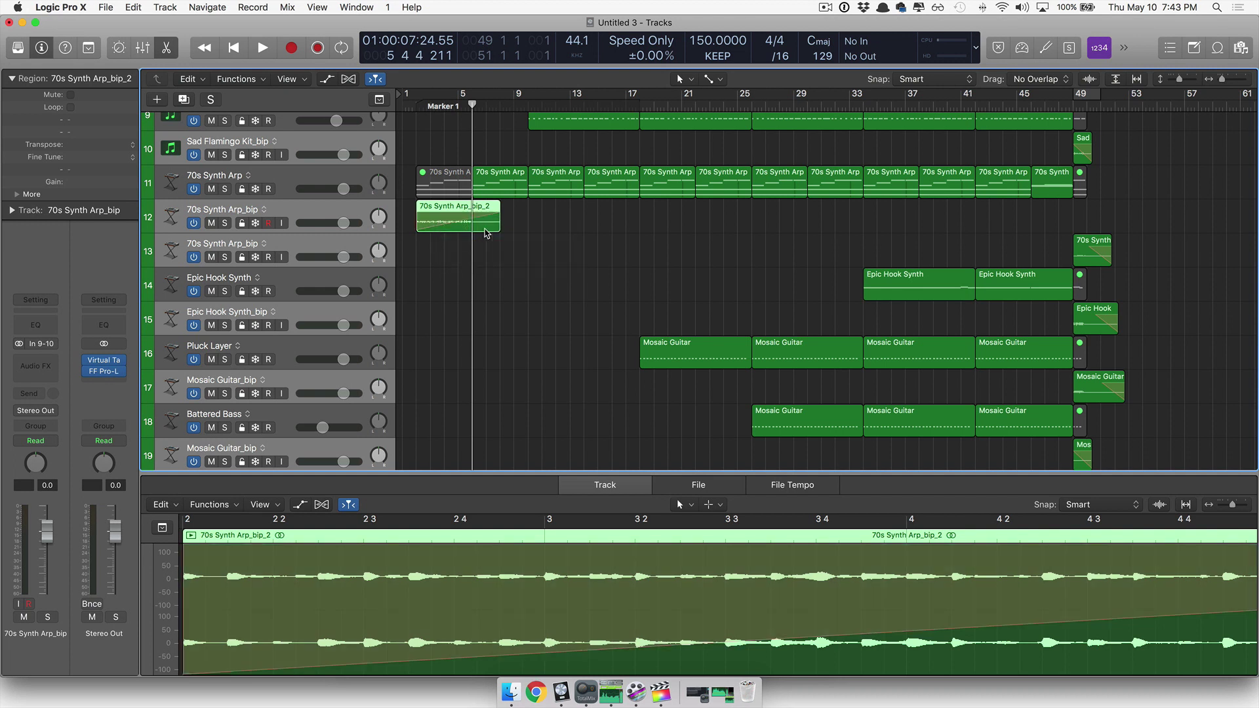
{"action": "key", "text": "Return"}
{"action": "key", "text": "space"}
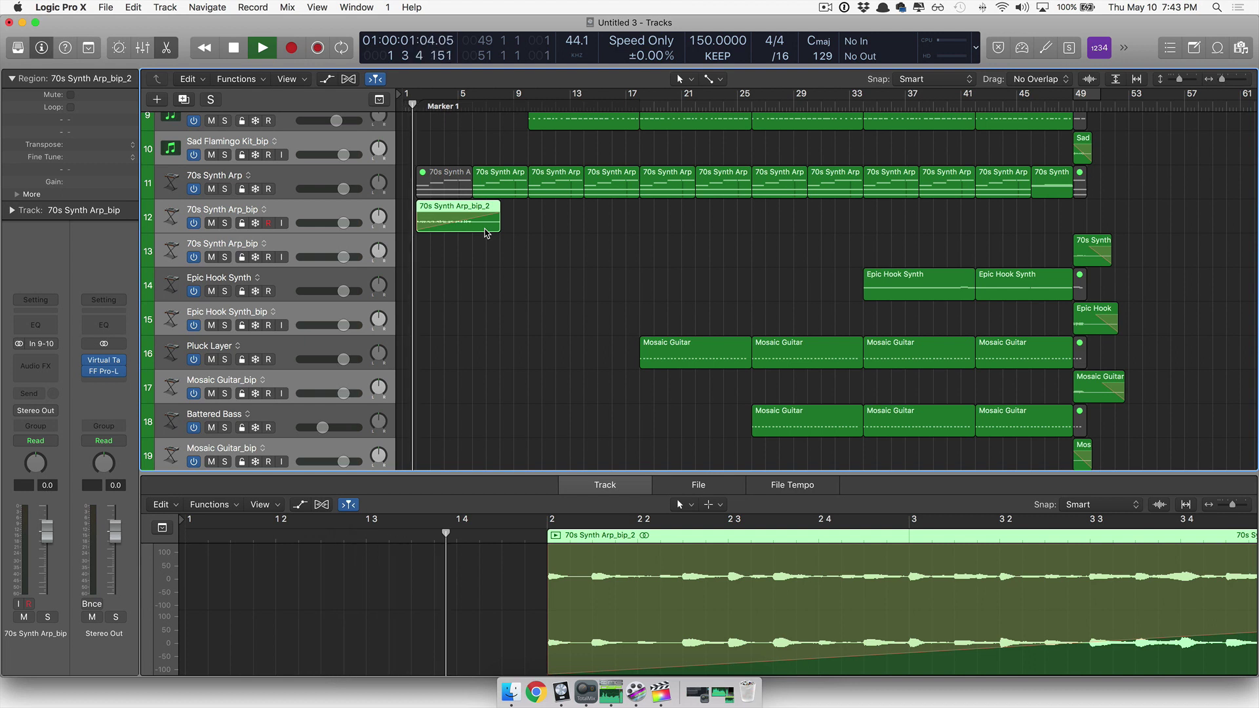